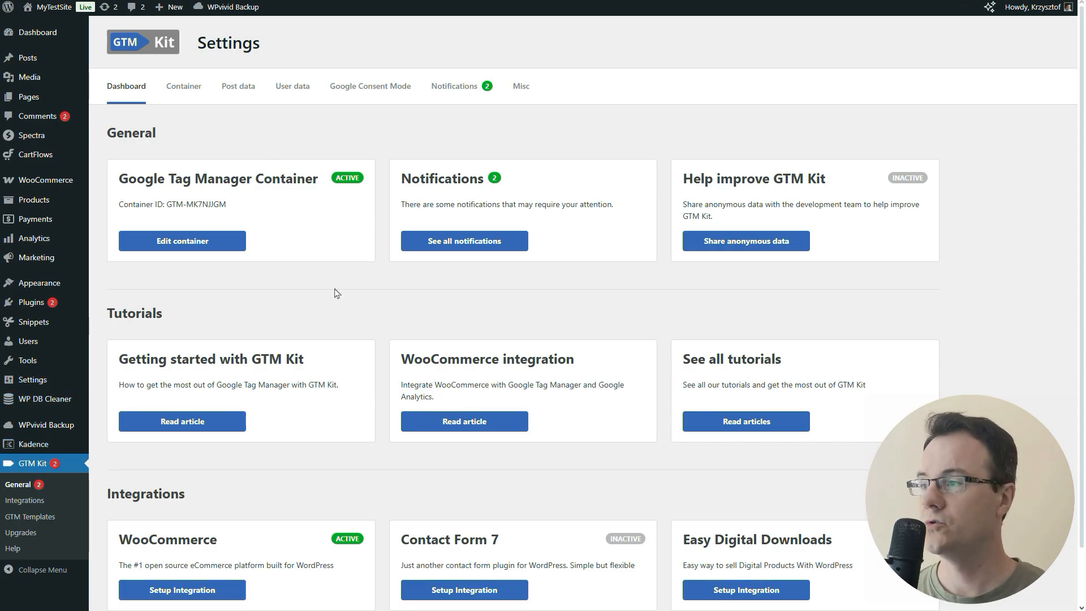
Step: Look over the GTM Kit integrations list and the general Container settings, including the Server-side Tagging section
left_click(24, 500)
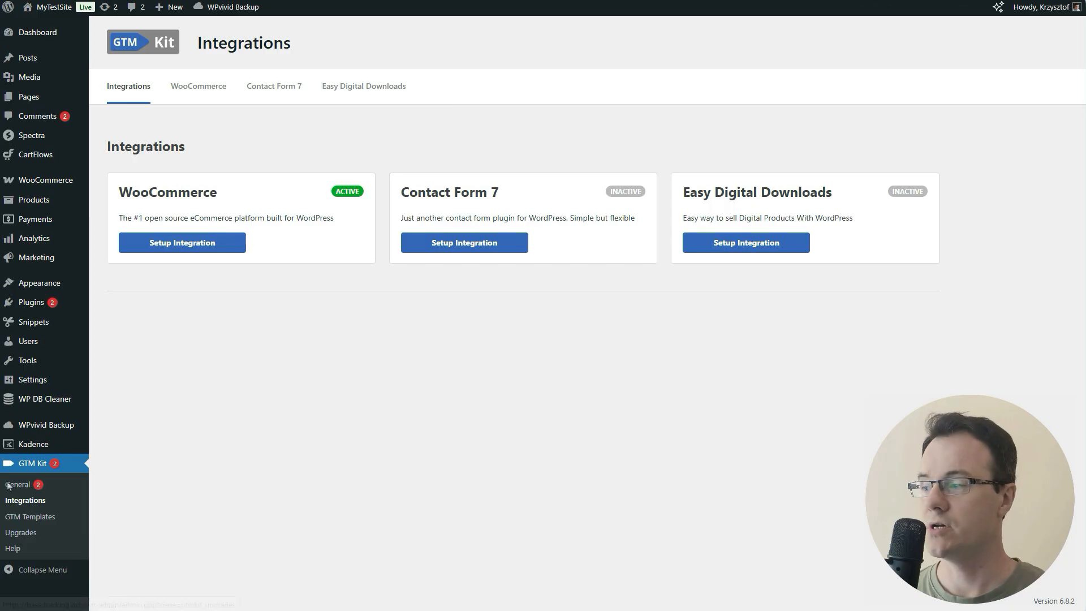
left_click(17, 484)
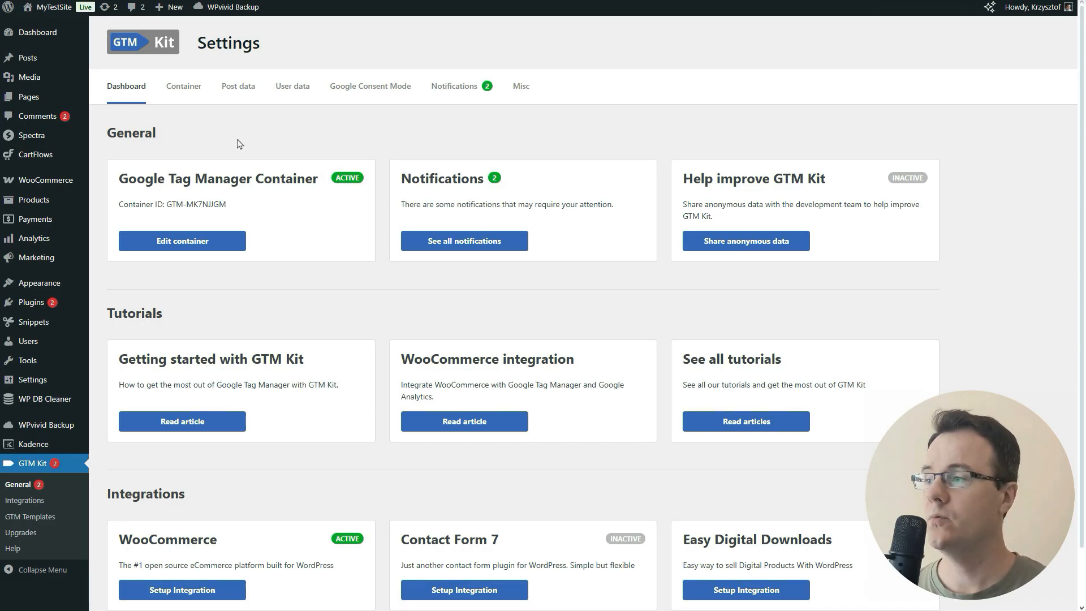
left_click(198, 98)
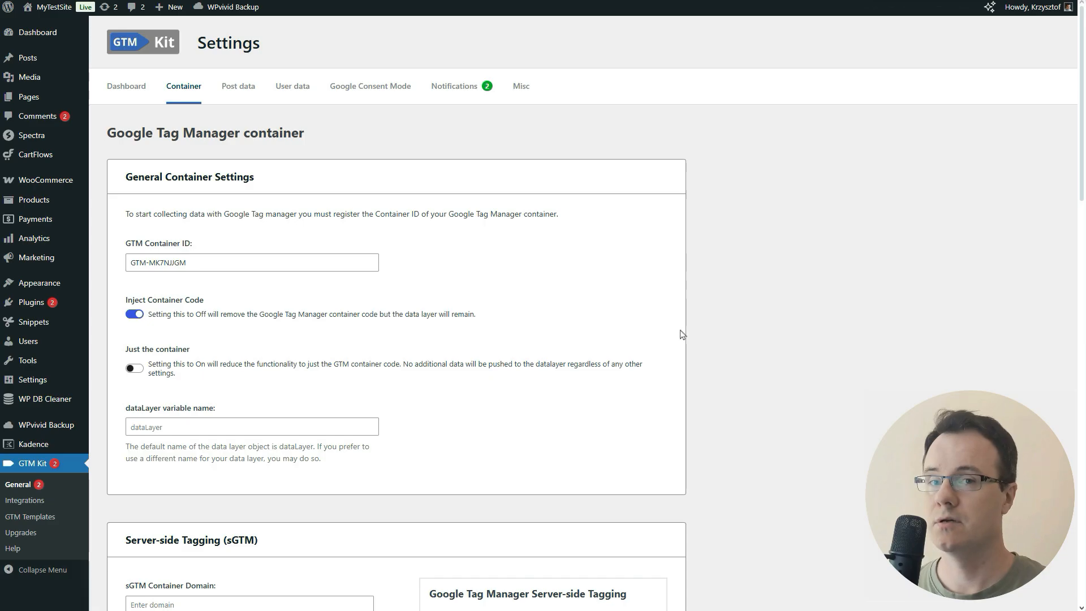
scroll(682, 351, "down", 4)
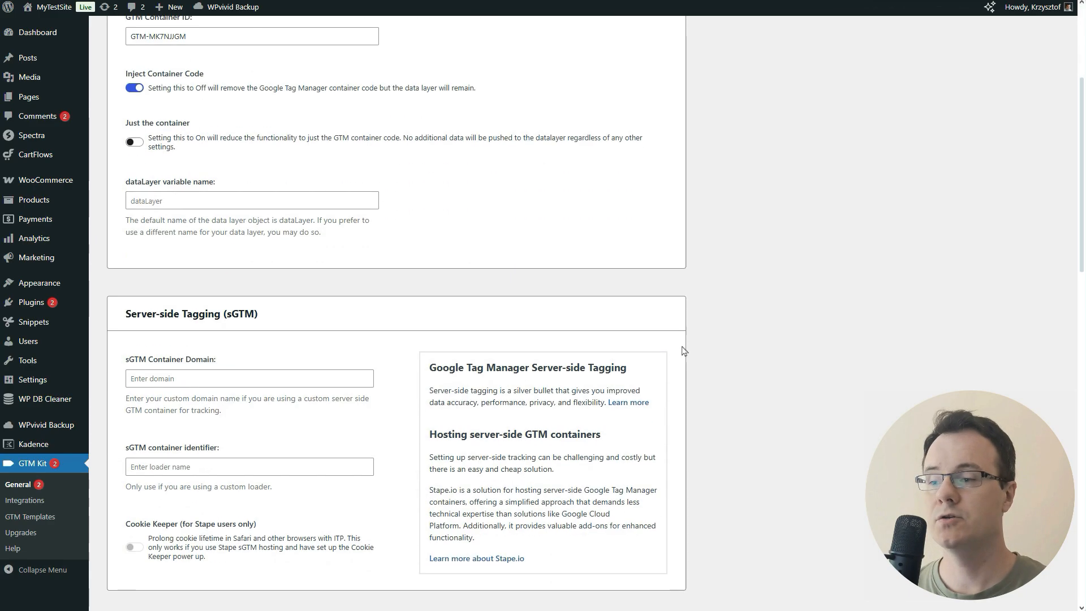
scroll(683, 352, "up", 4)
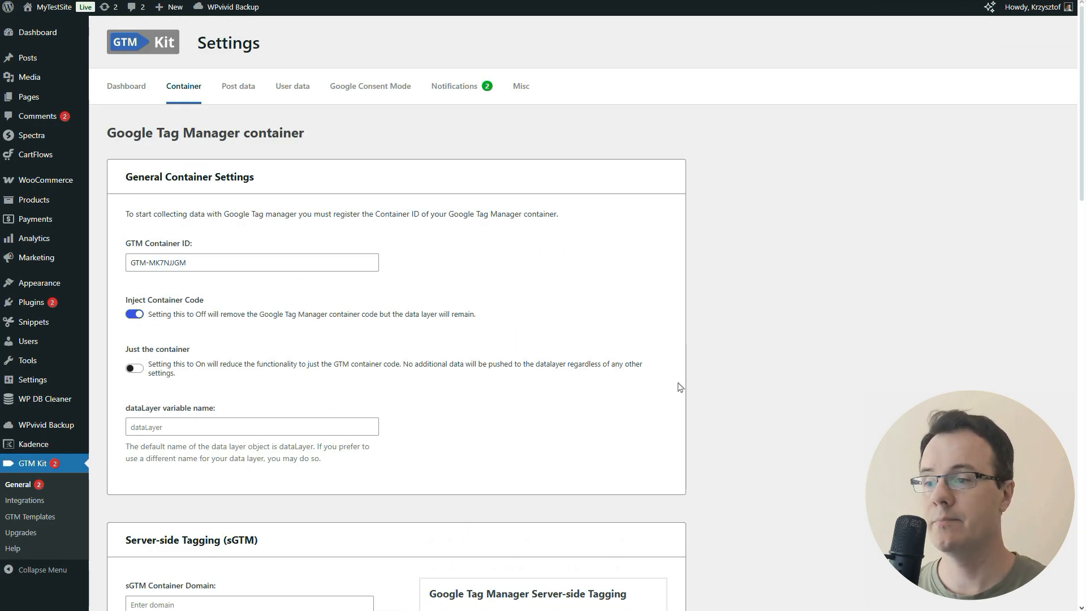
scroll(684, 388, "down", 5)
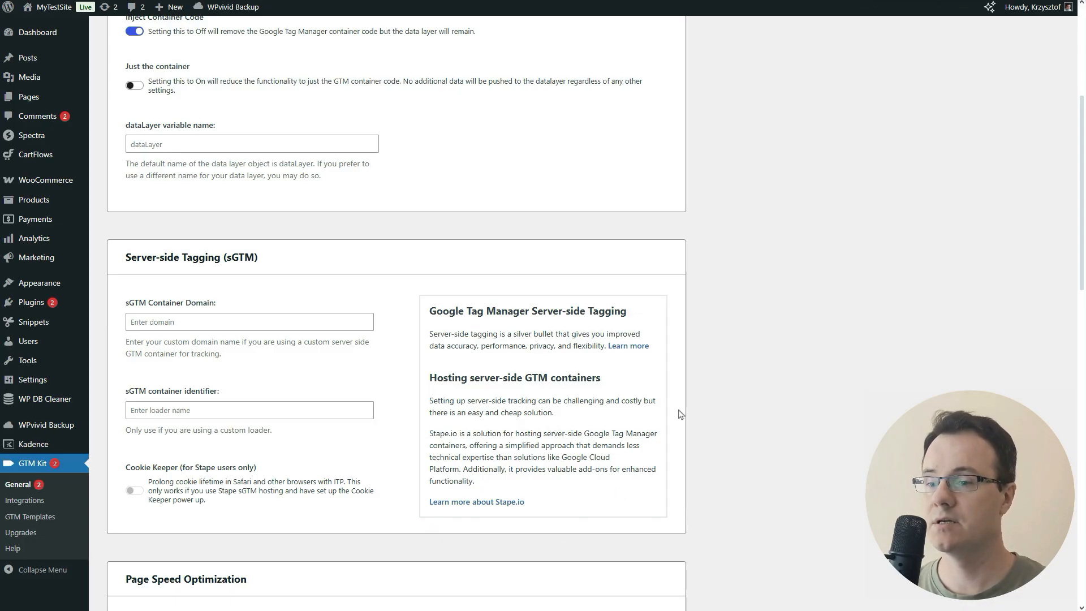
scroll(680, 415, "up", 5)
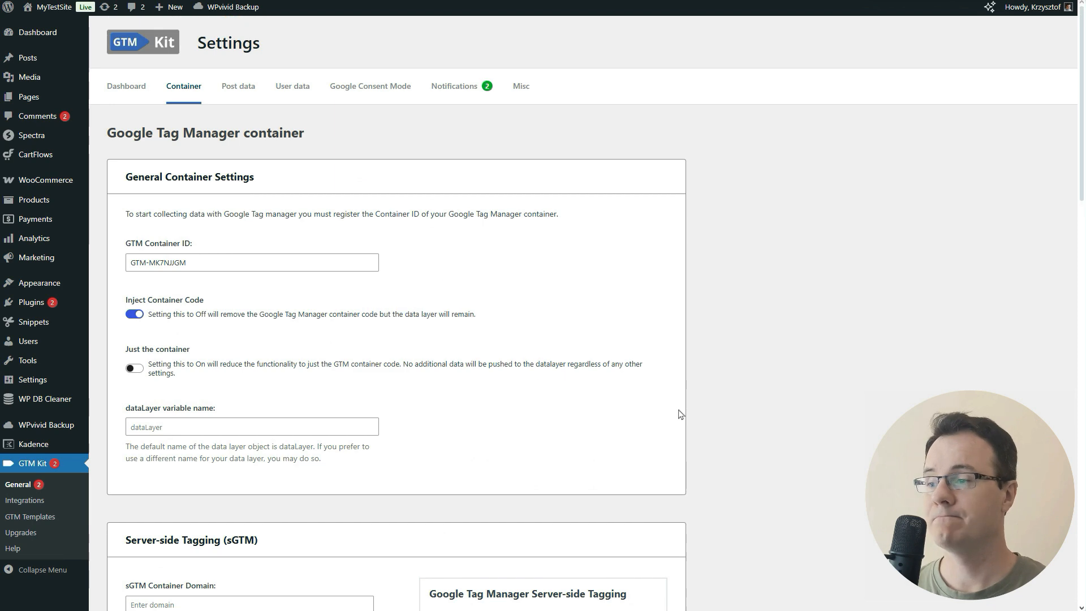
scroll(322, 562, "down", 4)
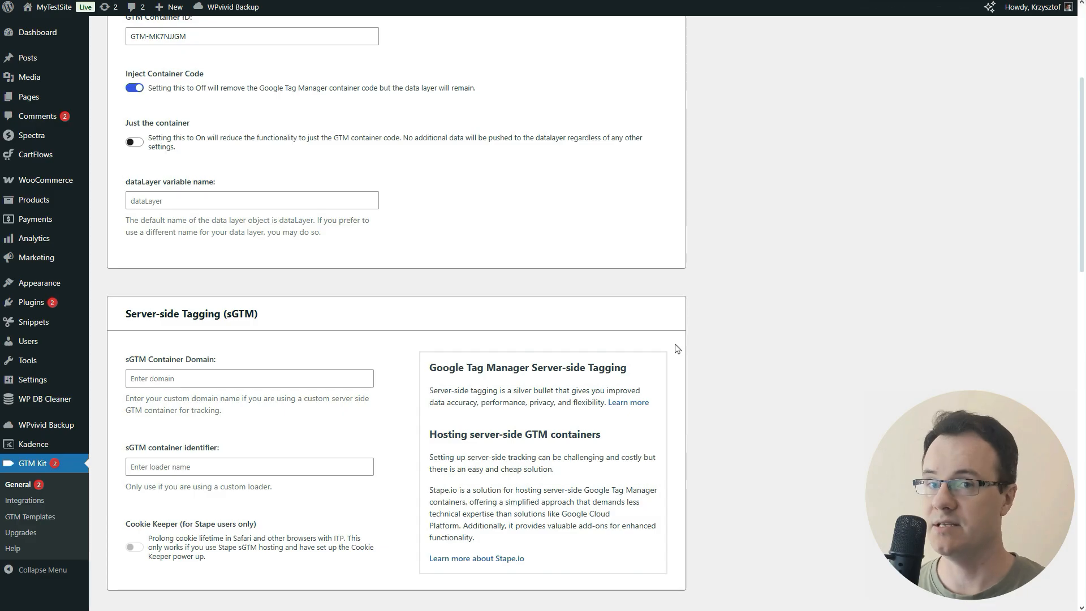
scroll(678, 349, "up", 4)
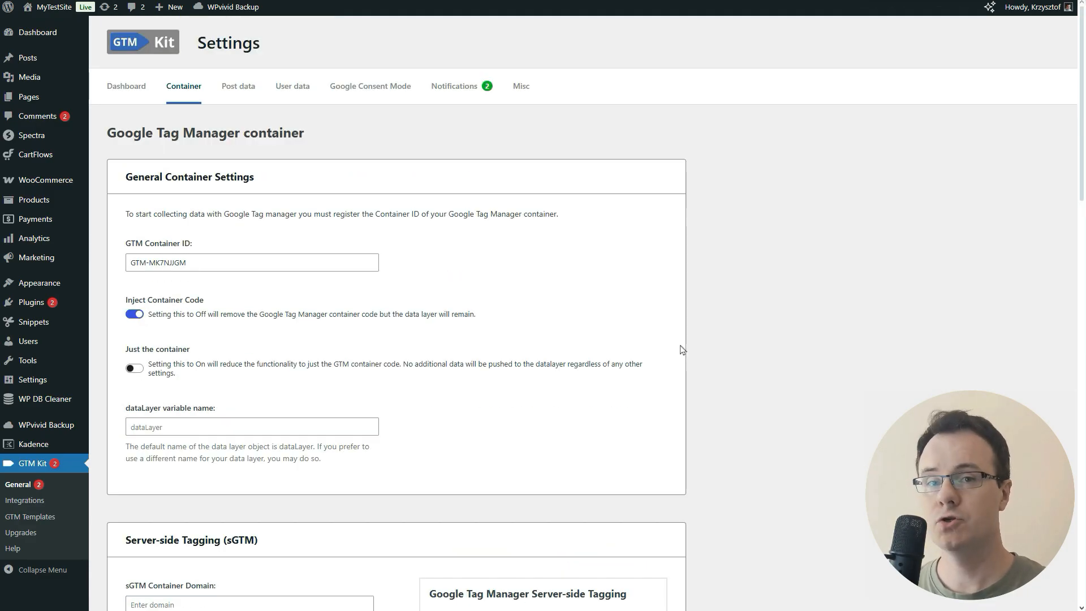
Step: Review which post data and user data elements GTM Kit includes in the dataLayer
left_click(242, 89)
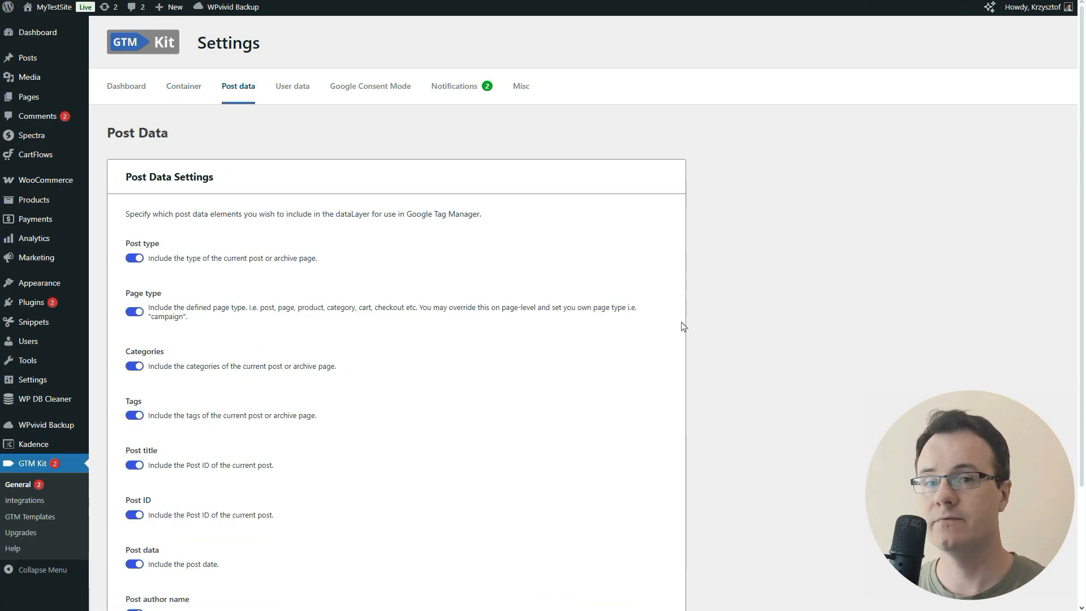
scroll(682, 327, "down", 1)
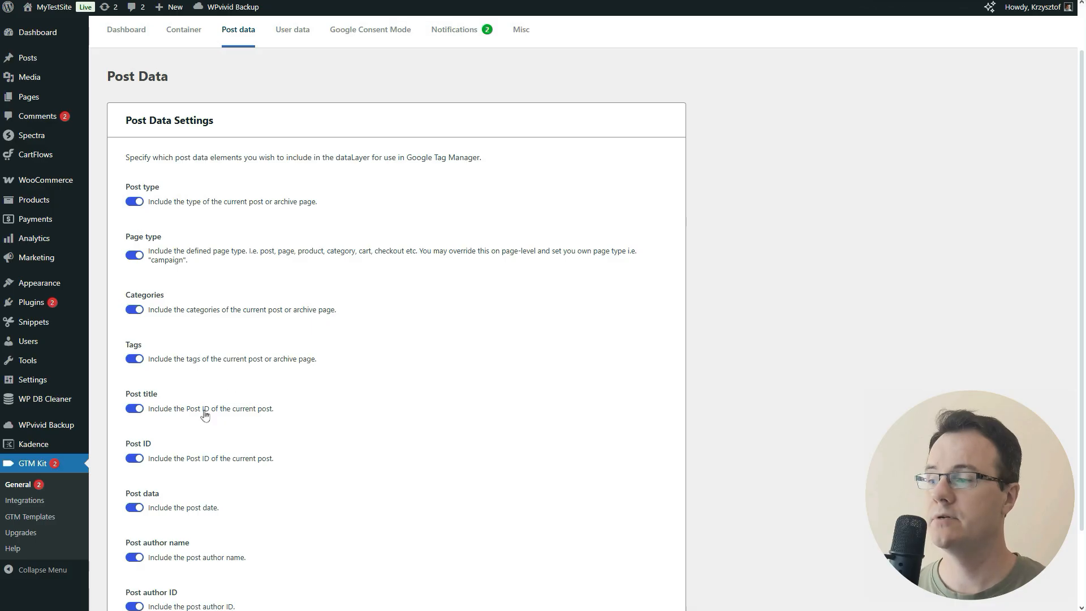
scroll(660, 391, "up", 1)
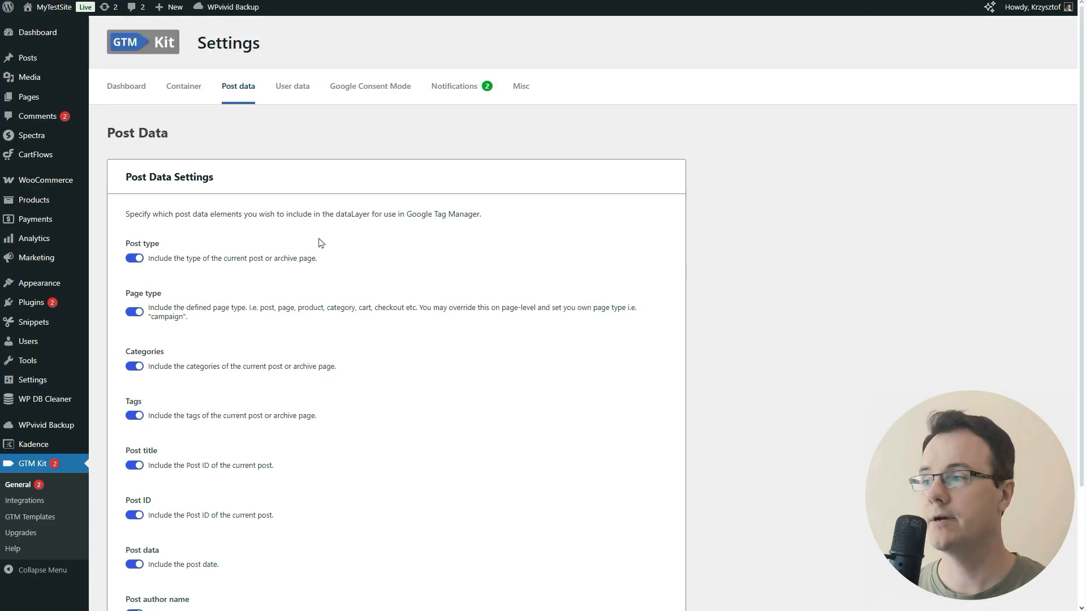
left_click(295, 86)
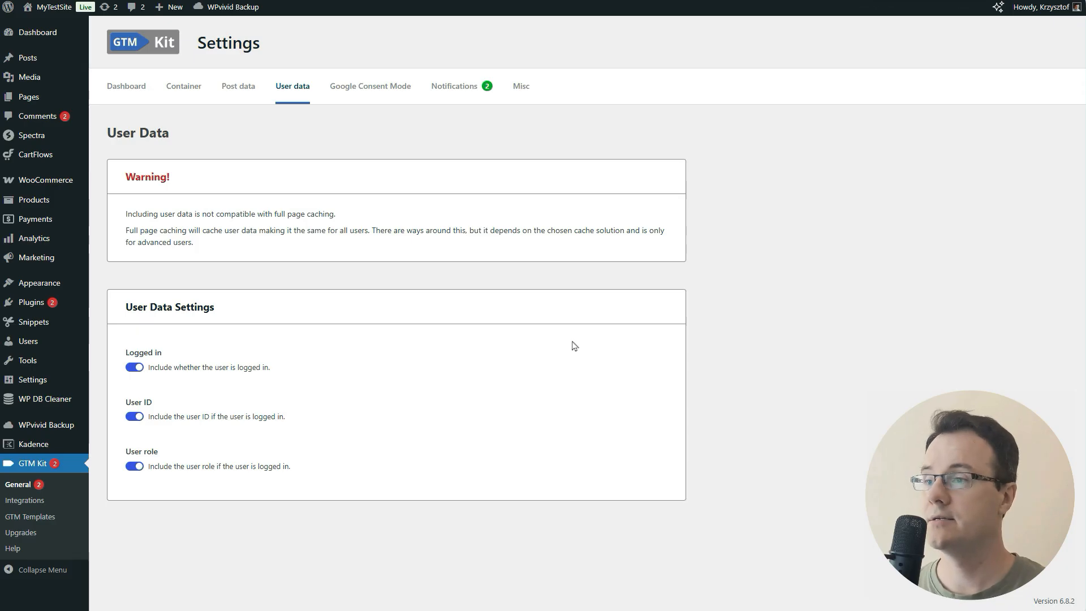
Step: Review the WooCommerce integration settings and open the Google Consent Mode settings of GTM Kit
left_click(43, 519)
left_click(39, 507)
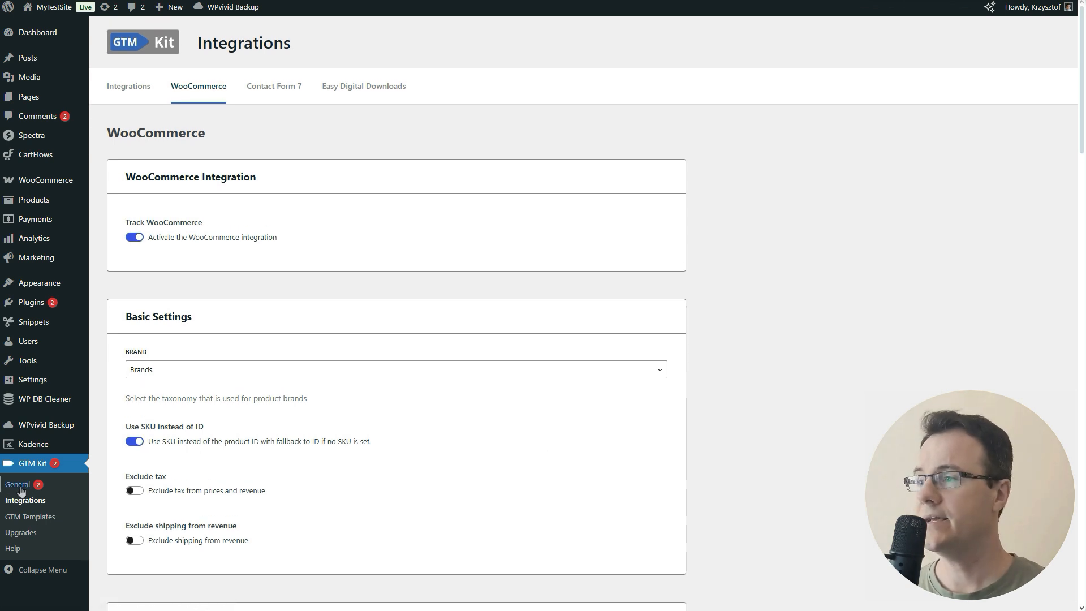
left_click(21, 490)
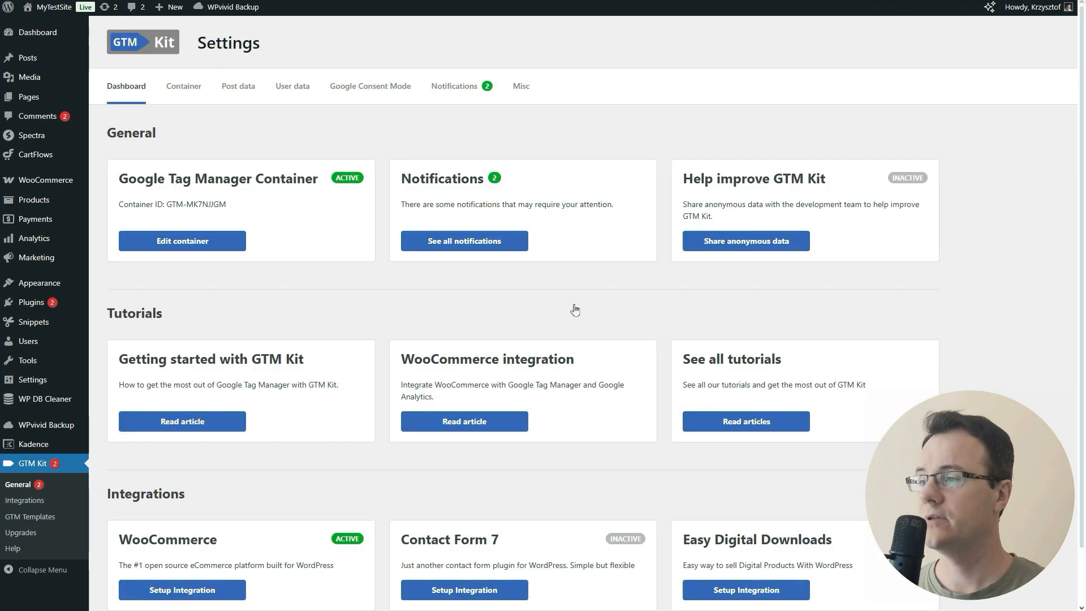
left_click(395, 97)
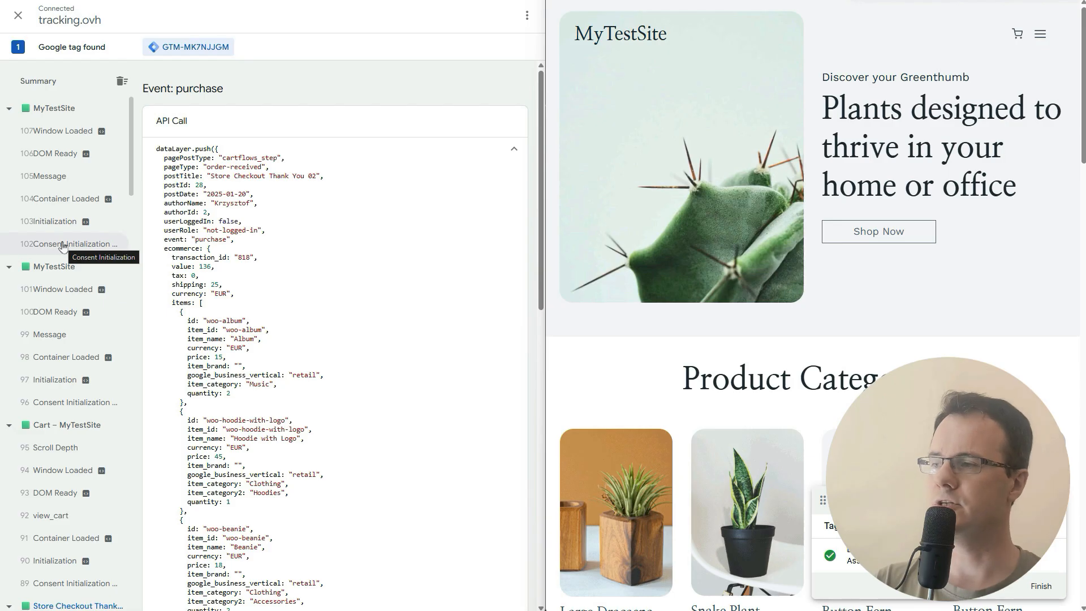
Step: In the Tag Assistant preview, inspect the dataLayer content of the latest home page Message event
left_click(67, 199)
left_click(68, 176)
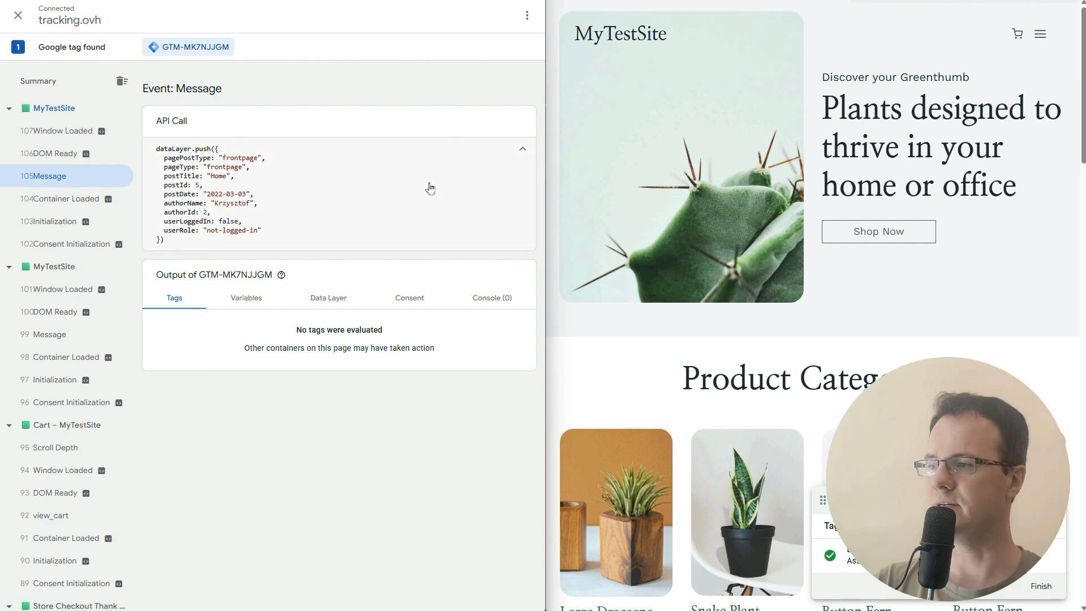
Step: Open the Shop page of the test store and inspect its view_item_list event
left_click(1040, 35)
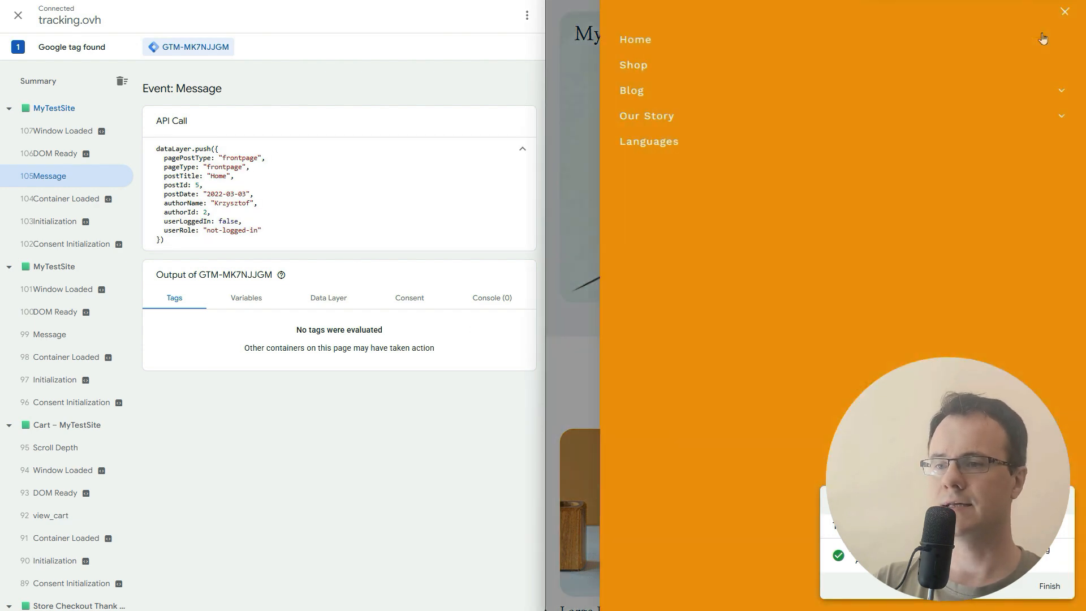
left_click(636, 66)
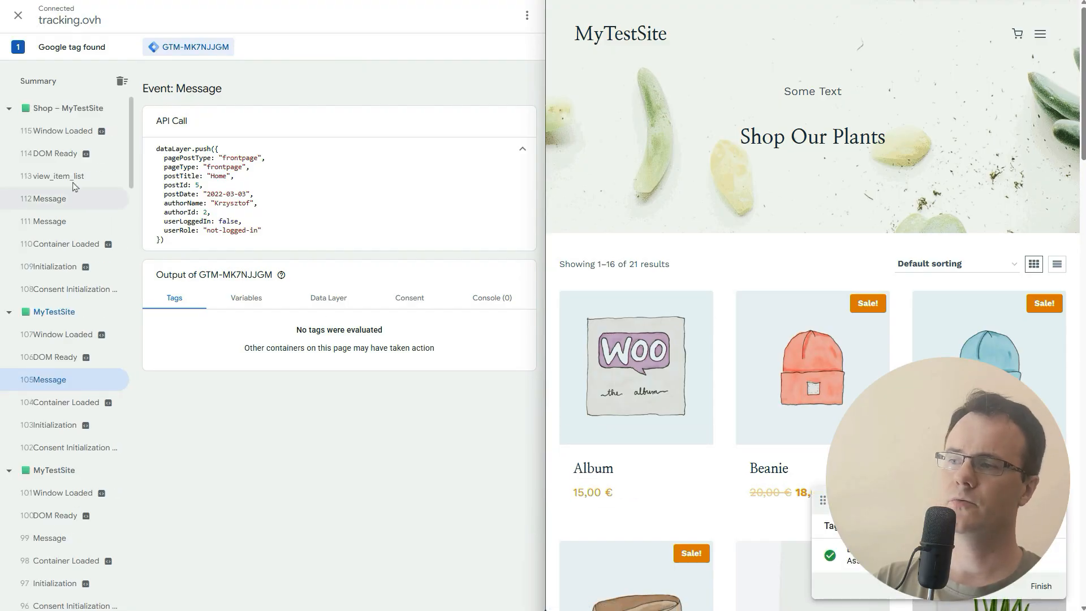
left_click(94, 182)
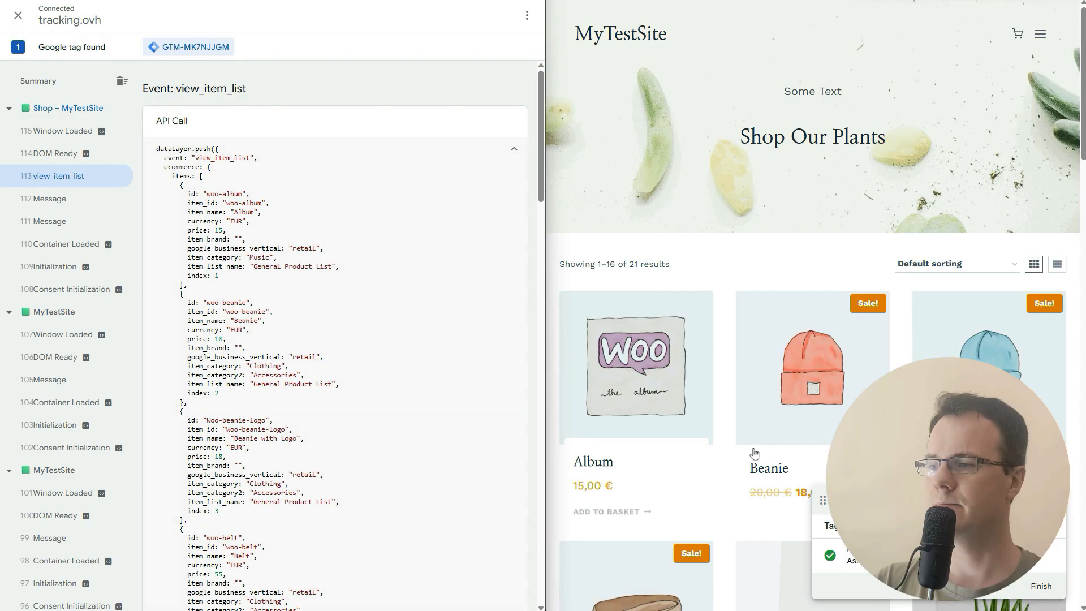
Step: Add the Album product to the basket from the shop listing and inspect the resulting add_to_cart event
scroll(727, 388, "down", 4)
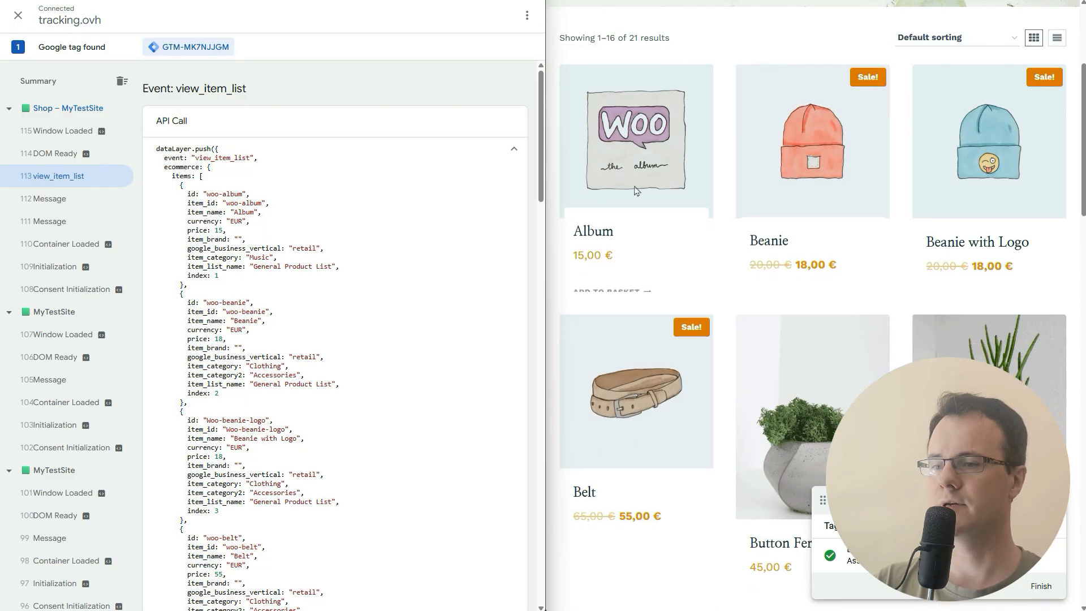
scroll(637, 191, "down", 7)
scroll(727, 356, "up", 6)
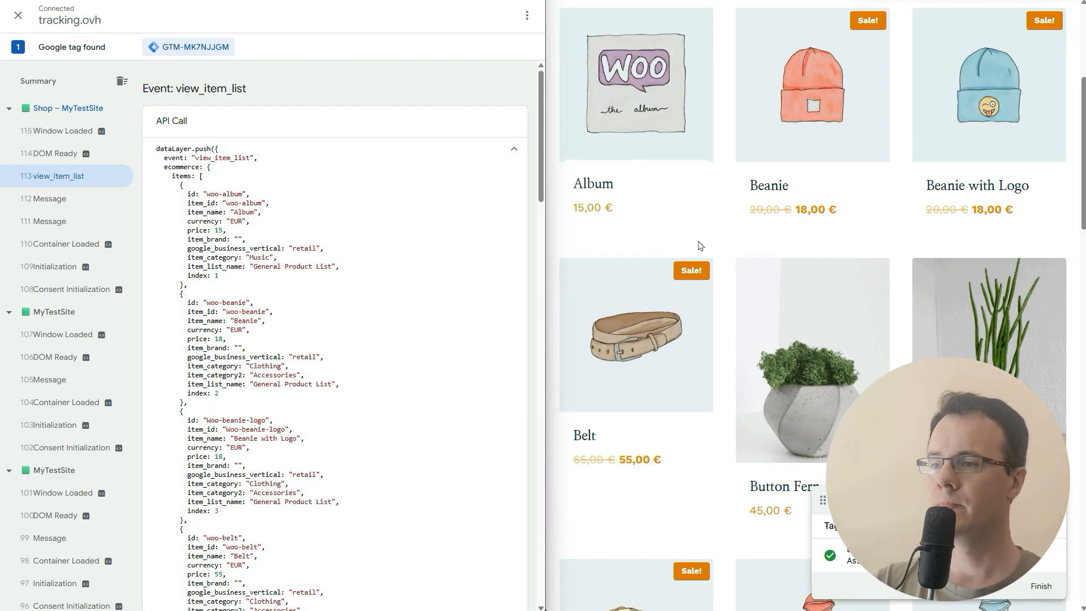
left_click(630, 220)
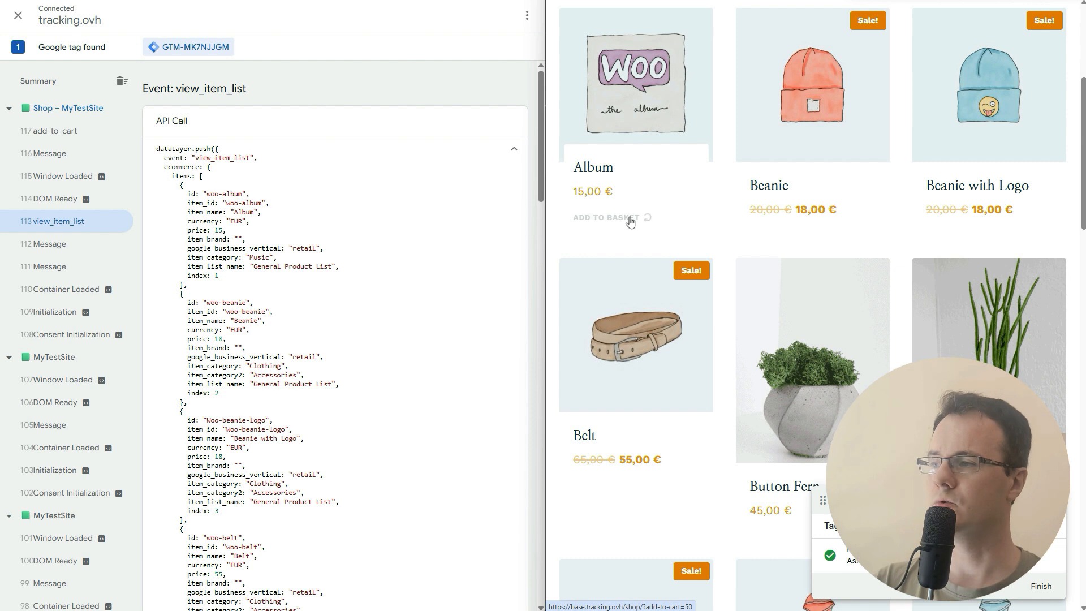
left_click(61, 134)
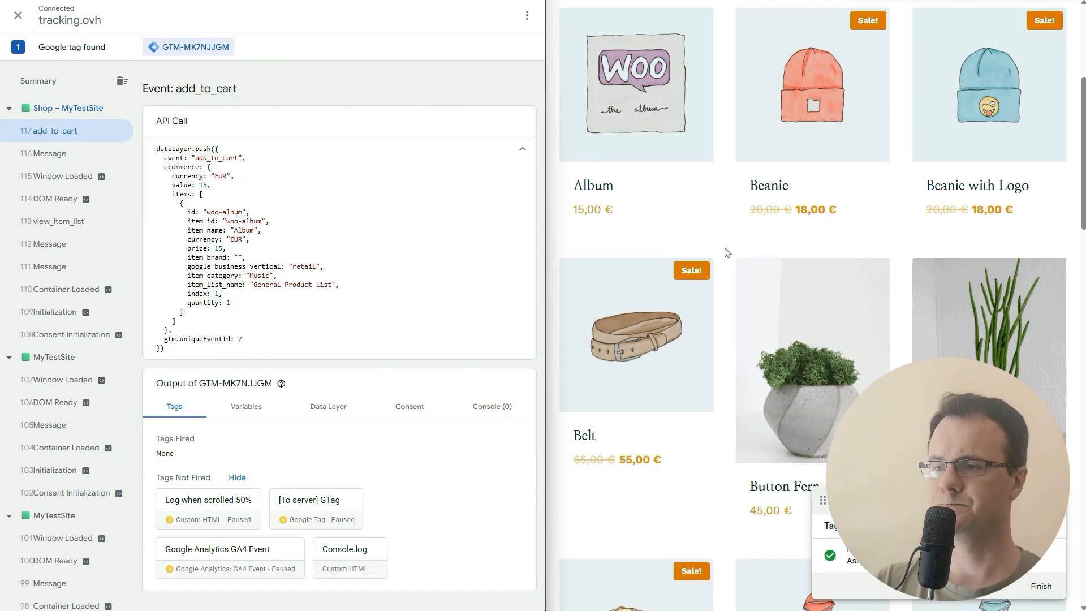
Step: Open the variable Hoodie product from the shop listing and inspect its view_item event
scroll(727, 253, "up", 2)
scroll(728, 253, "down", 10)
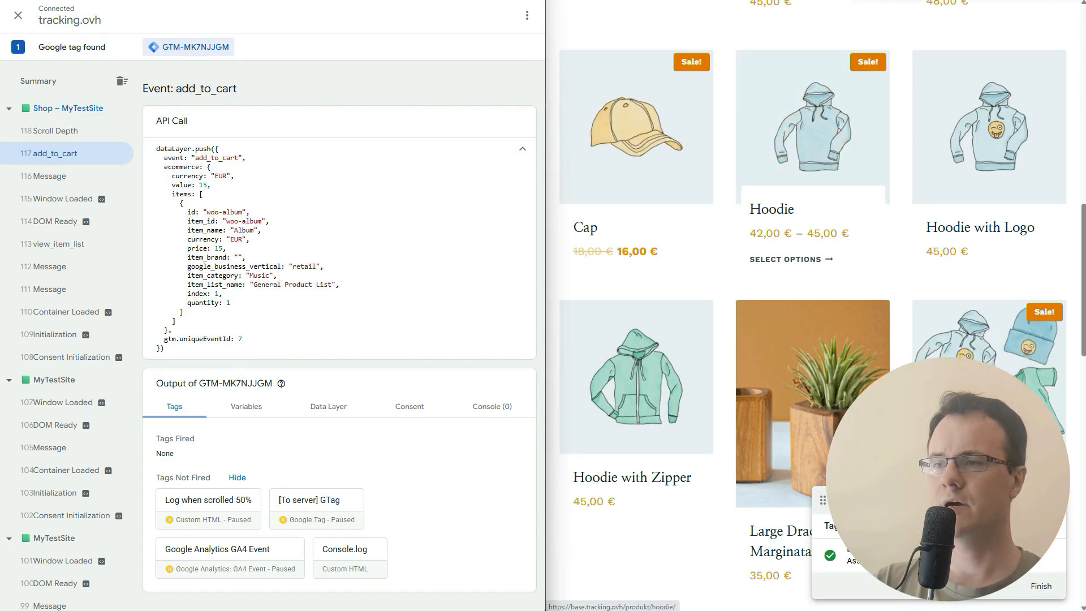
left_click(825, 127)
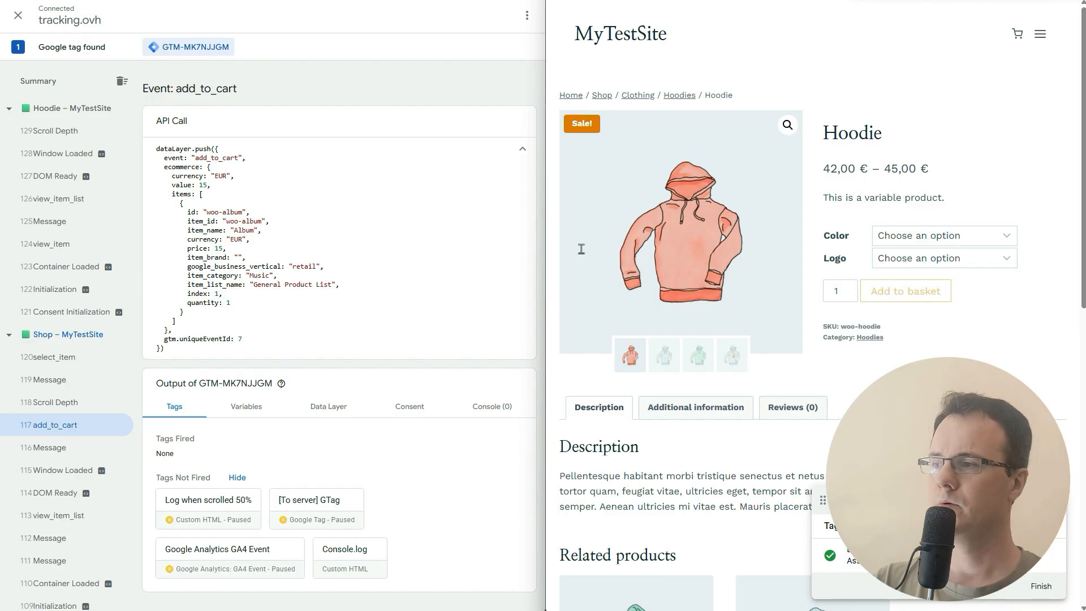
left_click(72, 254)
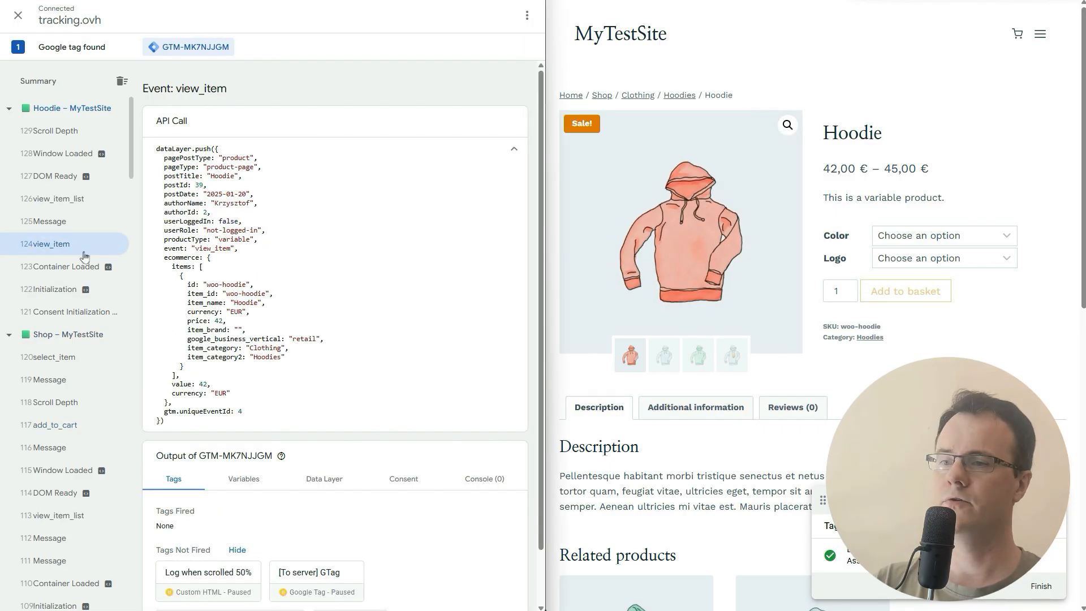
Step: Select the Hoodie variant with Logo Yes and Color Blue, and inspect the new view_item event
left_click(917, 259)
left_click(897, 294)
left_click(911, 238)
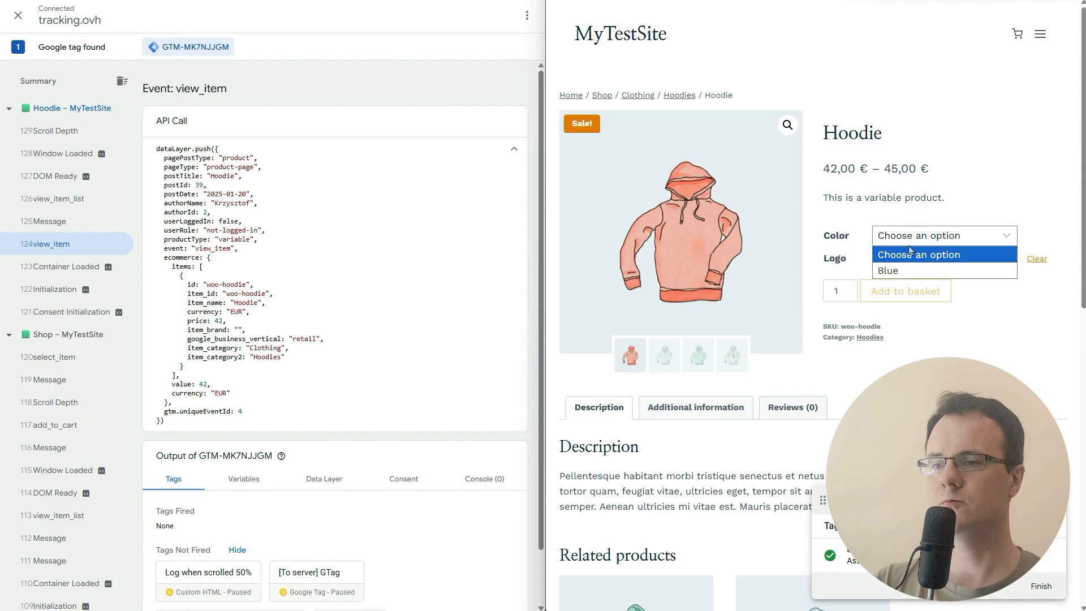
left_click(895, 273)
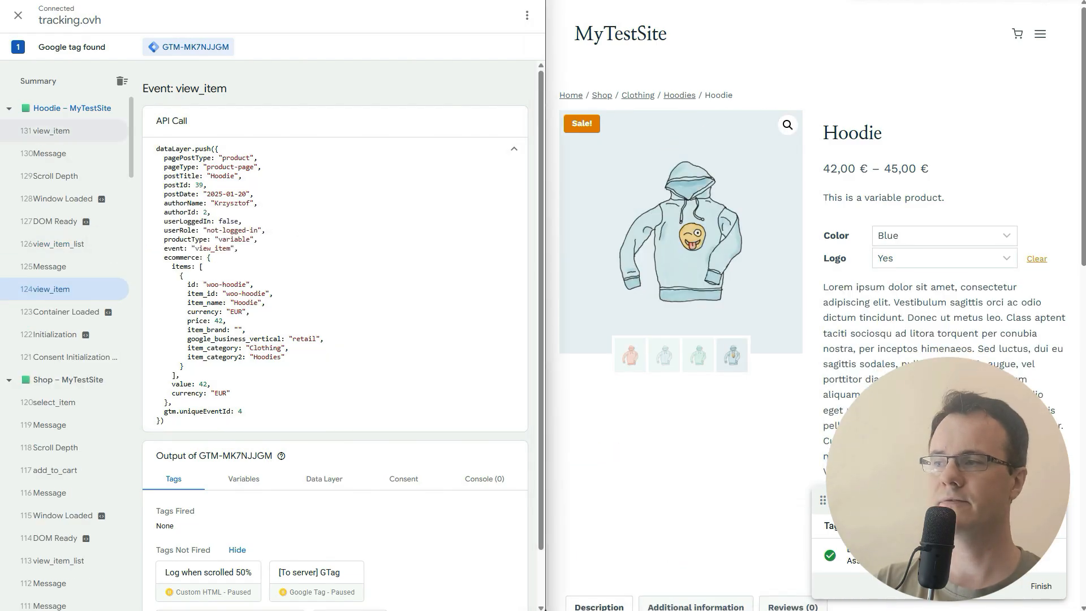
left_click(54, 131)
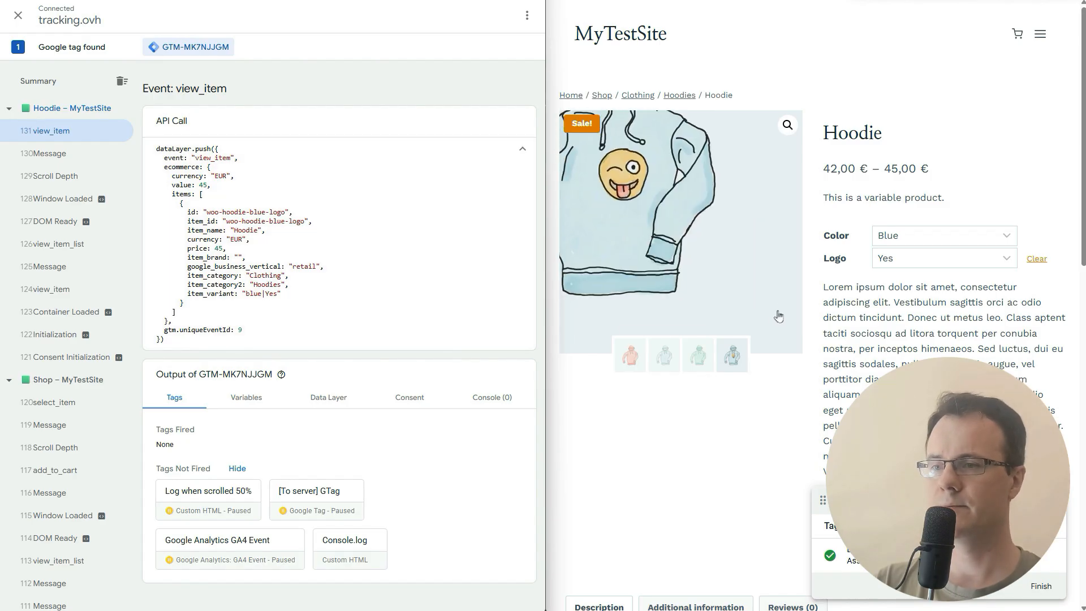
Step: Return to the Shop page and open the grouped Logo Collection product
left_click(601, 95)
scroll(814, 346, "down", 20)
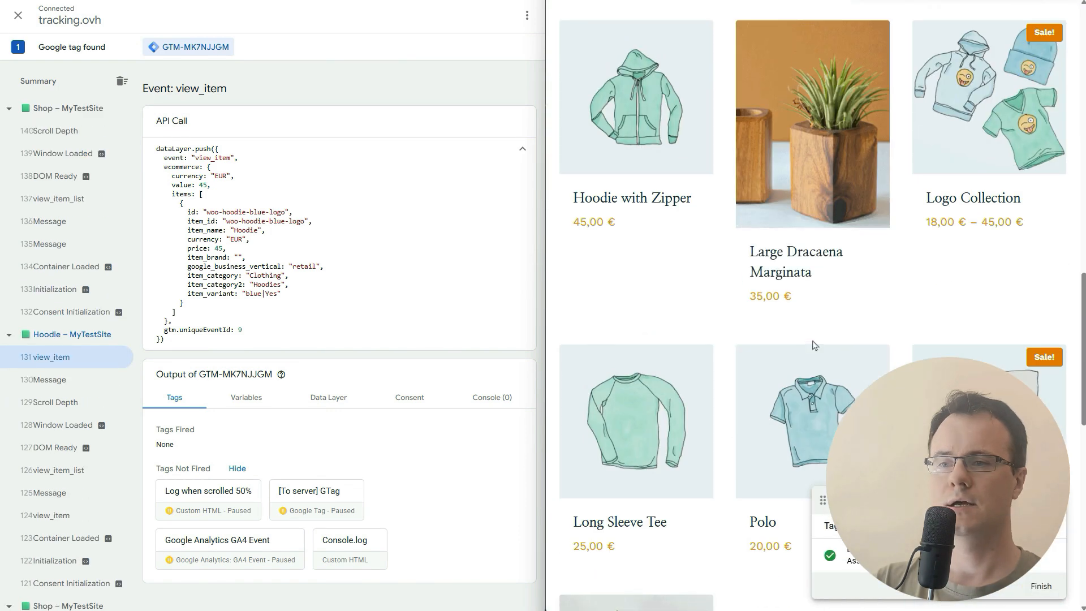
scroll(814, 346, "up", 2)
left_click(1010, 249)
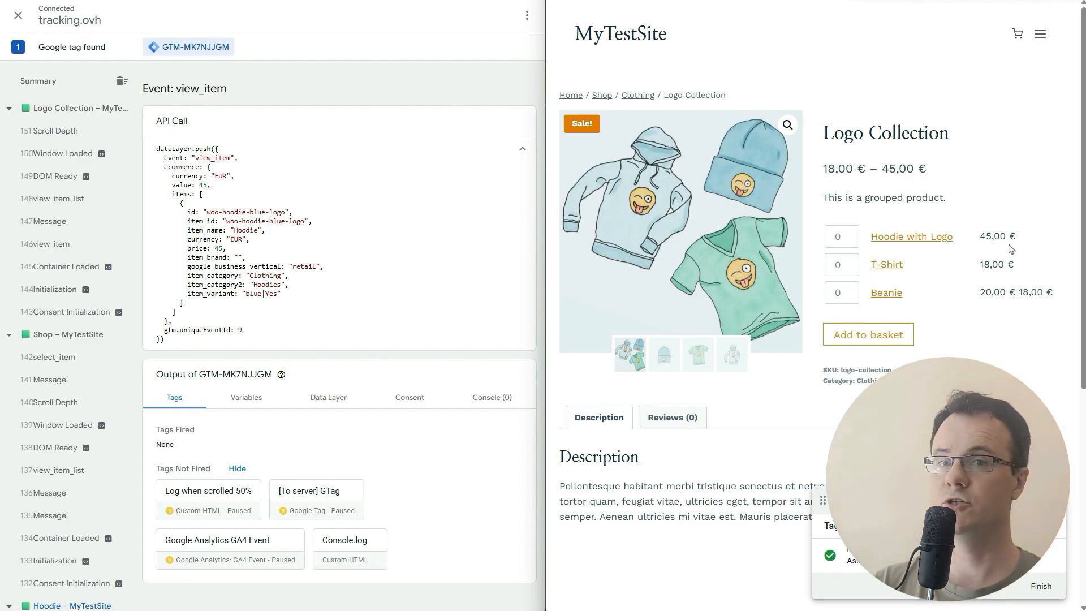
Step: Add 1 Hoodie with Logo and 2 Beanies from the grouped product to the basket, and inspect the add_to_cart event
left_click(850, 233)
double_click(851, 289)
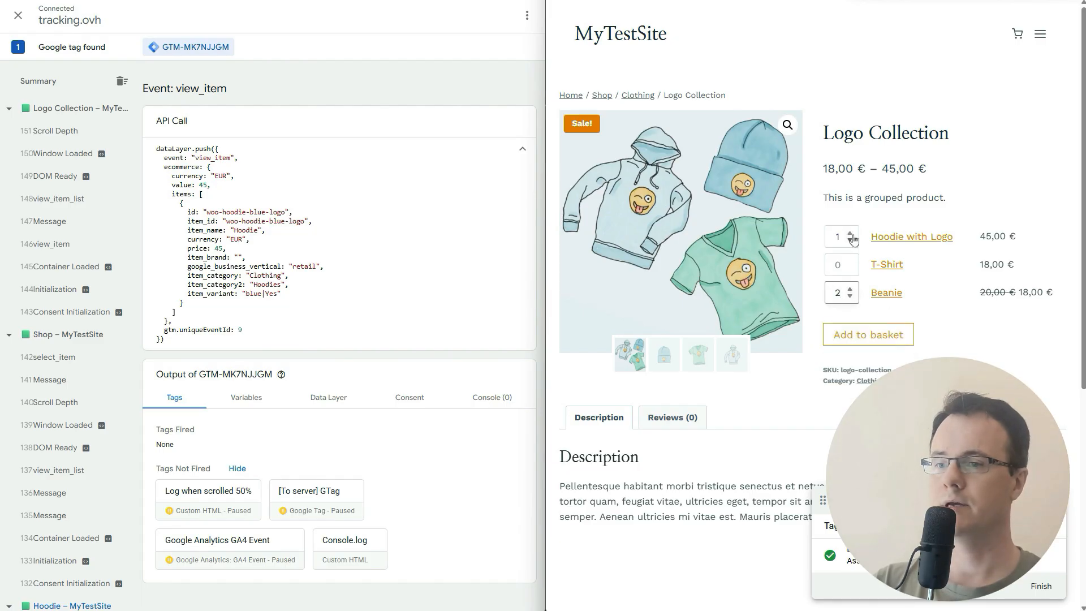
left_click(886, 337)
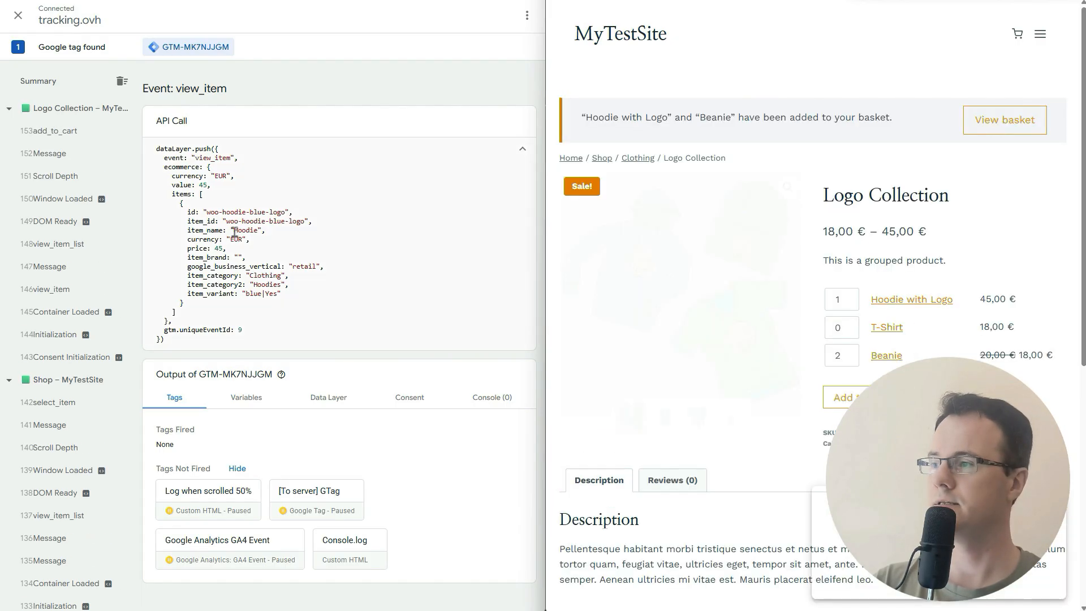
left_click(55, 357)
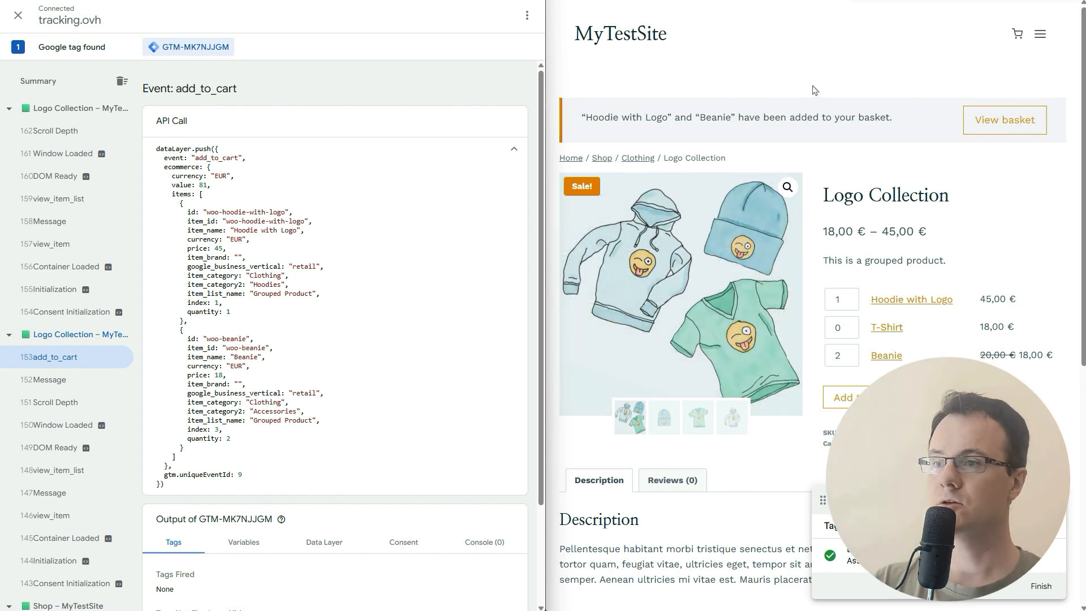
Step: Widen the store page view and remove the Album from the mini basket to trigger a remove_from_cart event
left_click_drag(545, 54, 191, 54)
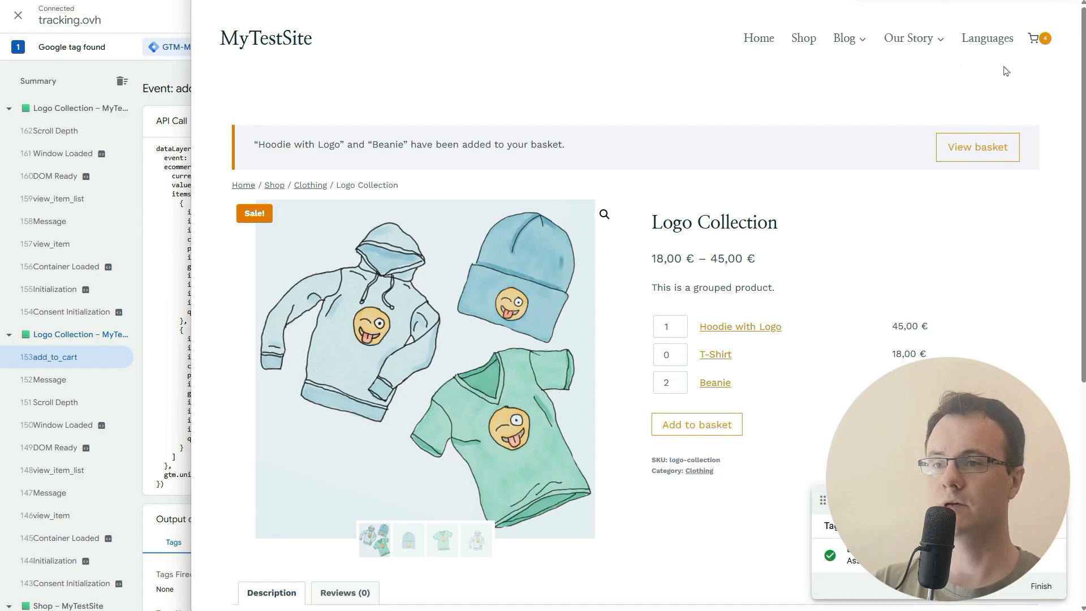
mouse_move(1033, 41)
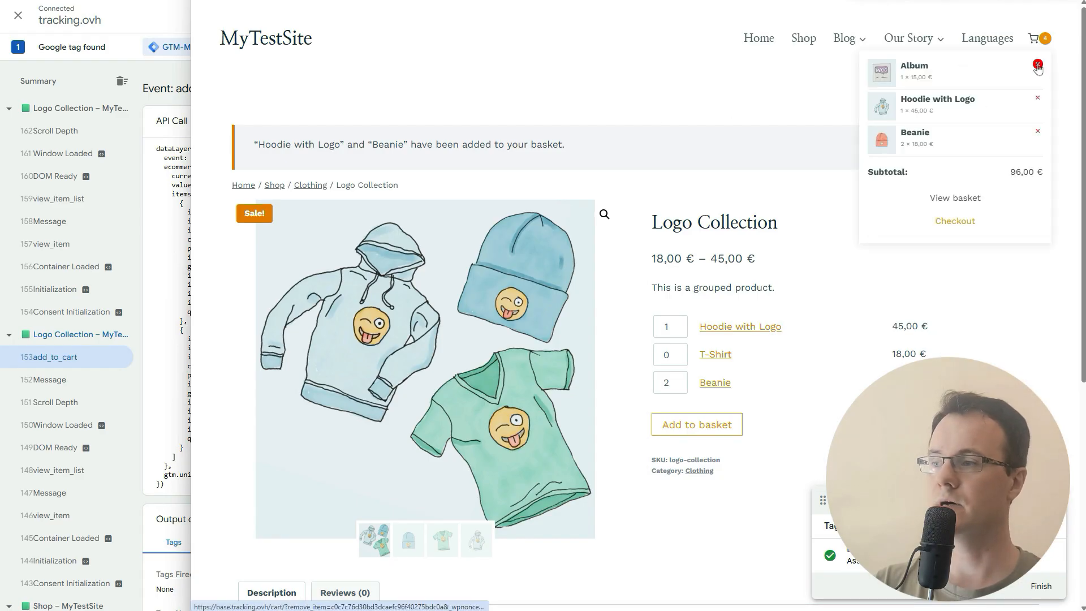
left_click(1038, 66)
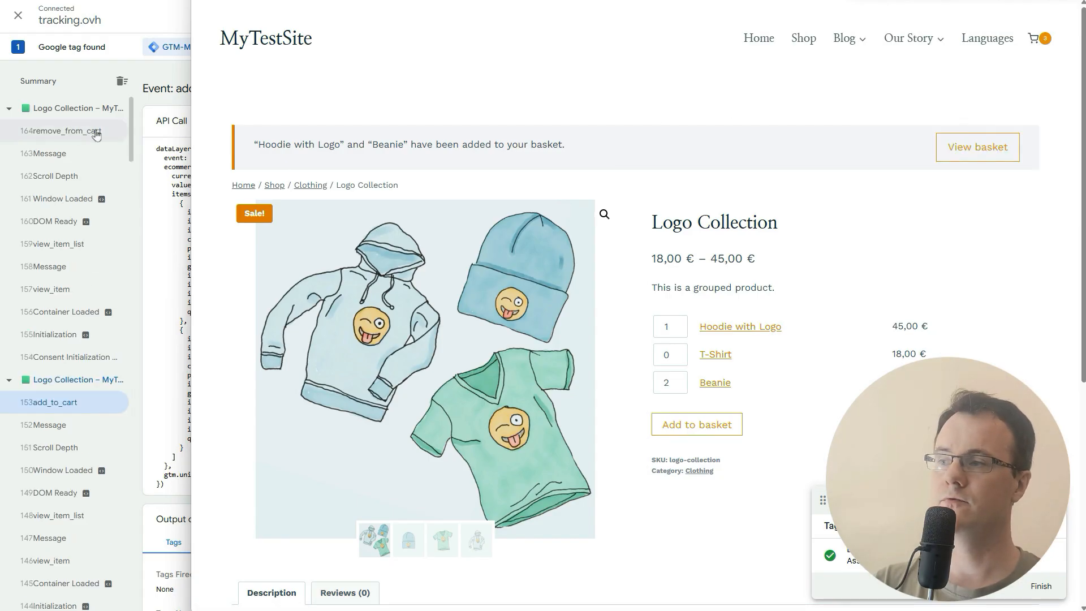
Step: On the basket page, change the Hoodie with Logo quantity to 2 and back to 1, and remove that item from the basket
mouse_move(1034, 40)
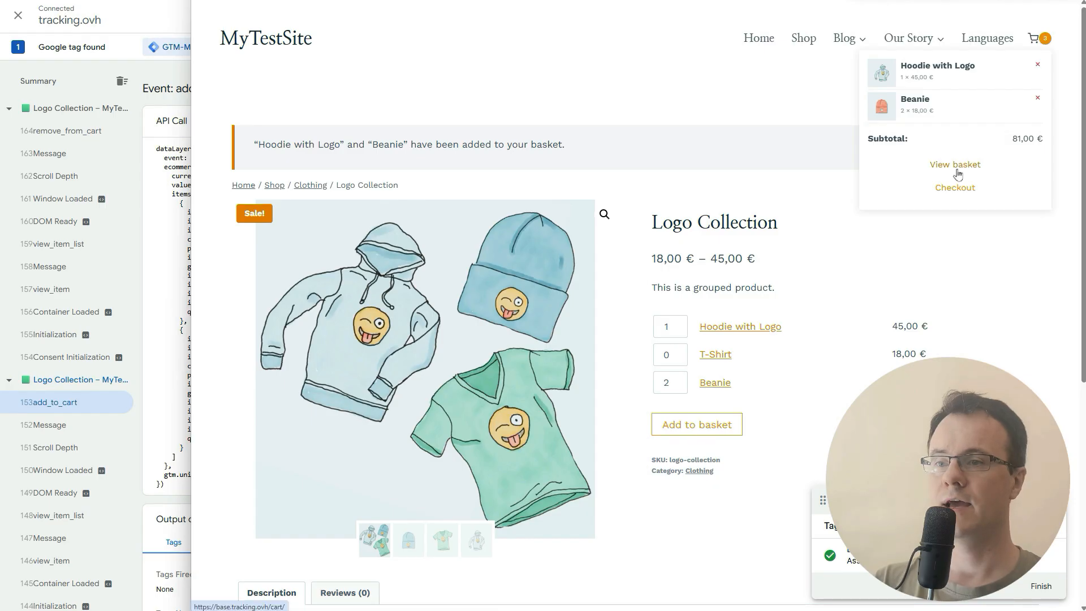
left_click(978, 167)
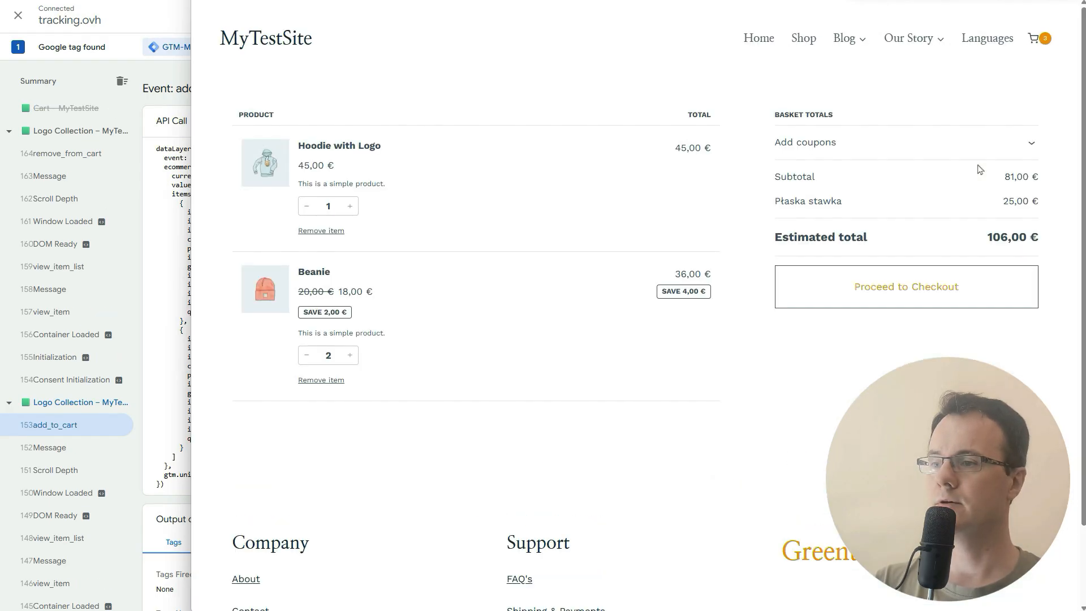
left_click(350, 207)
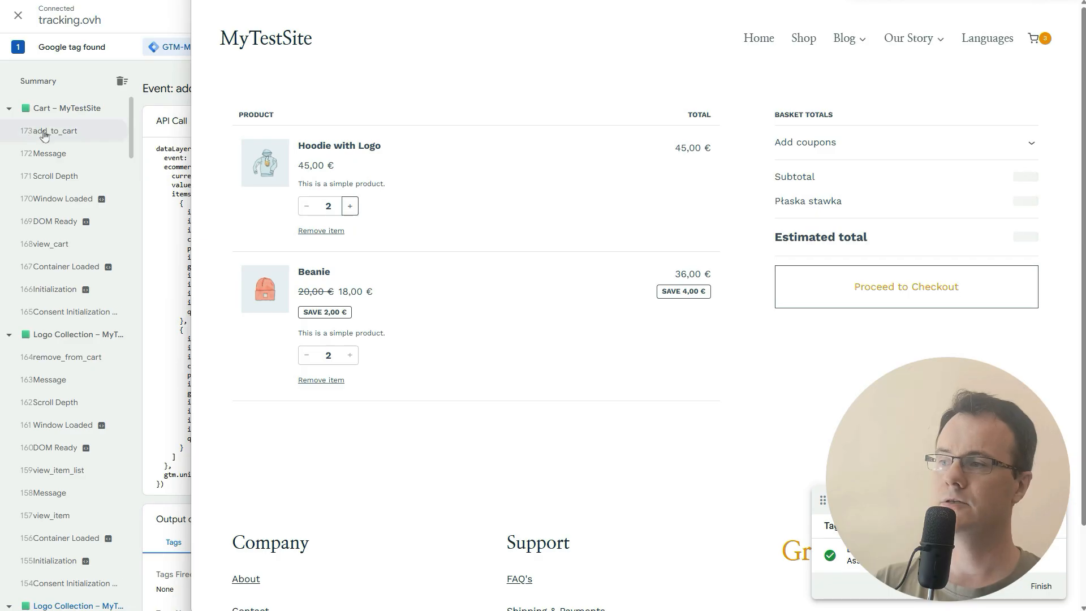
left_click(306, 207)
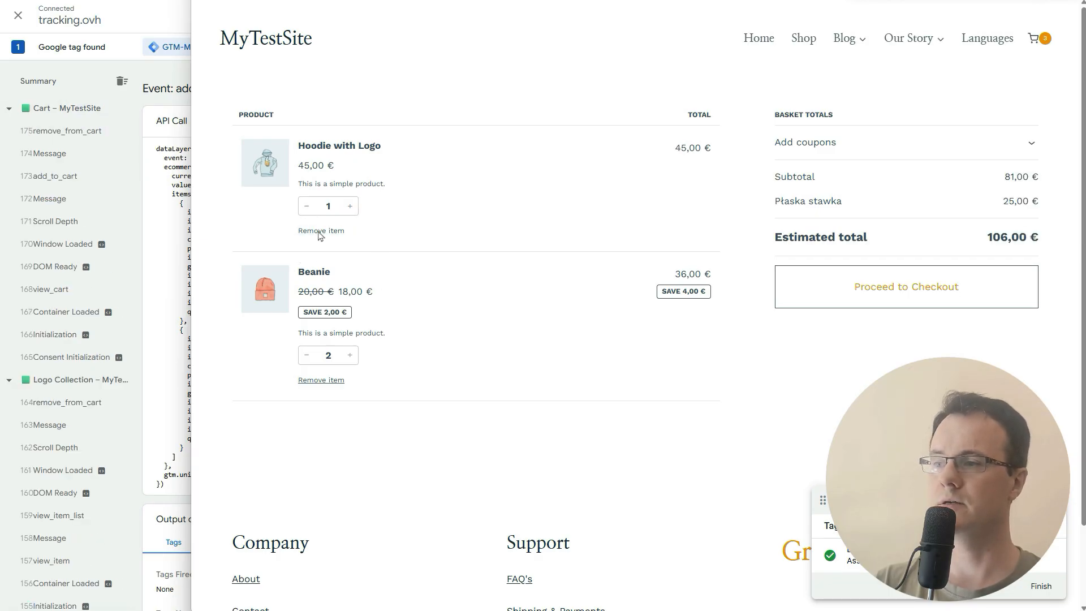
left_click(323, 232)
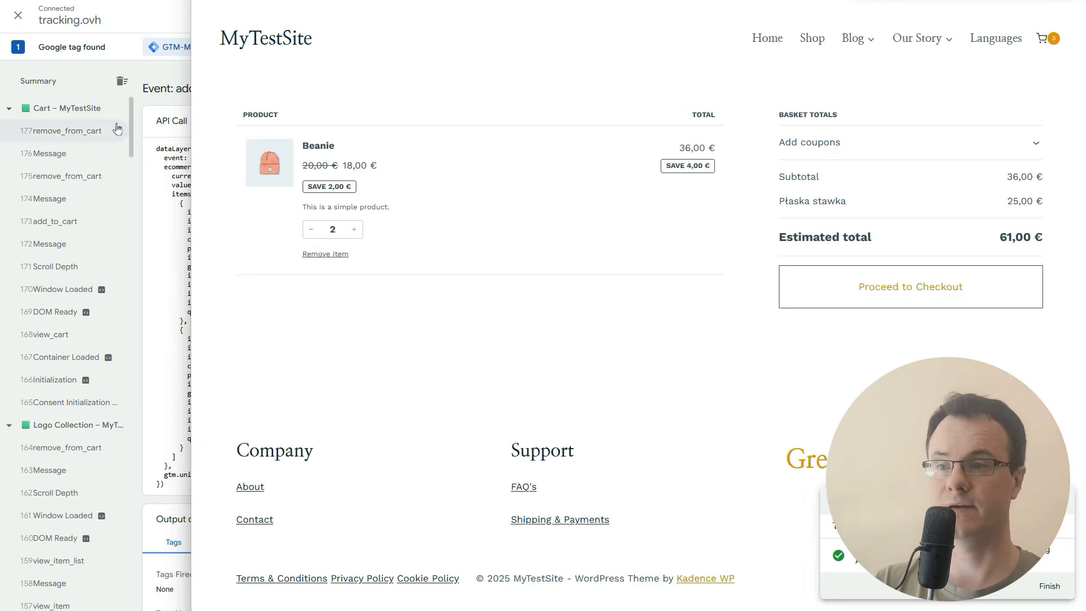
Step: Proceed to checkout, widen the Tag Assistant view again, and inspect the begin_checkout event
left_click(969, 289)
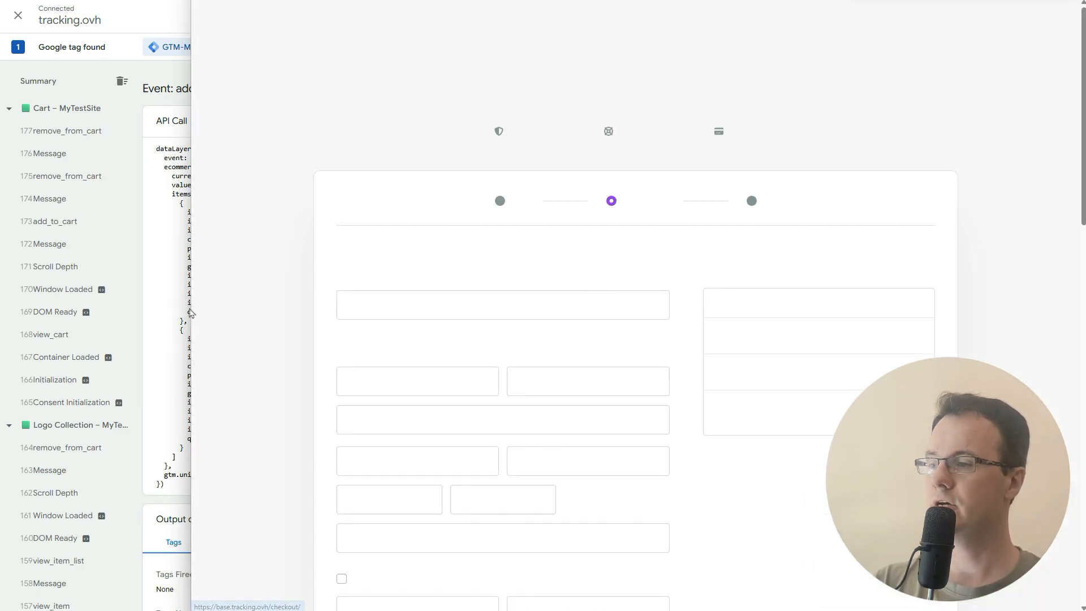
left_click_drag(192, 311, 540, 328)
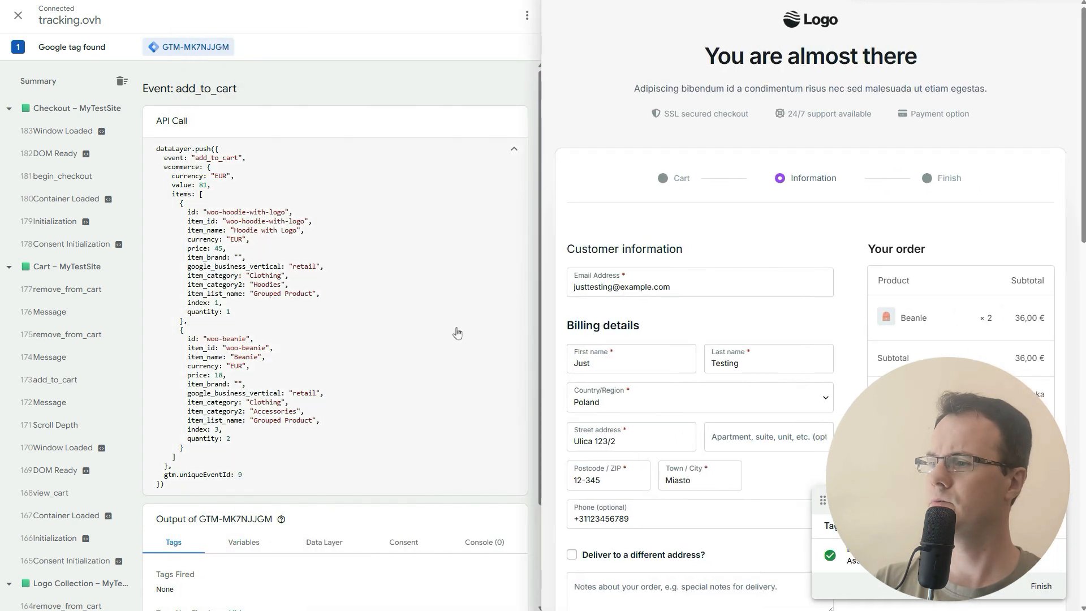
left_click(66, 176)
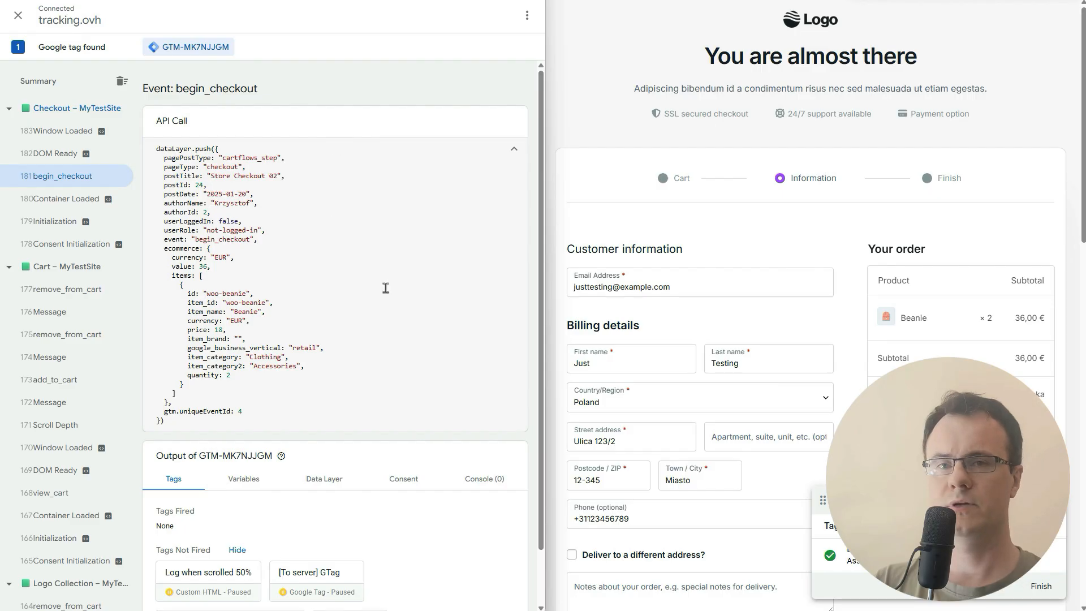
Step: Place the order with the prefilled checkout details and inspect the purchase event's ecommerce, customer and user_data values
scroll(783, 416, "down", 9)
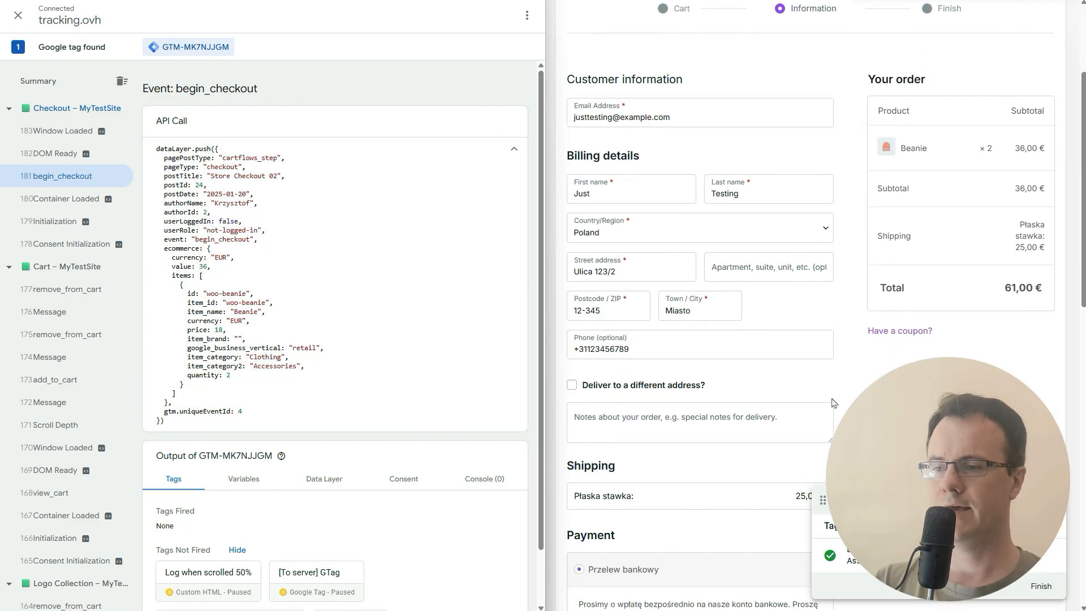
left_click(784, 418)
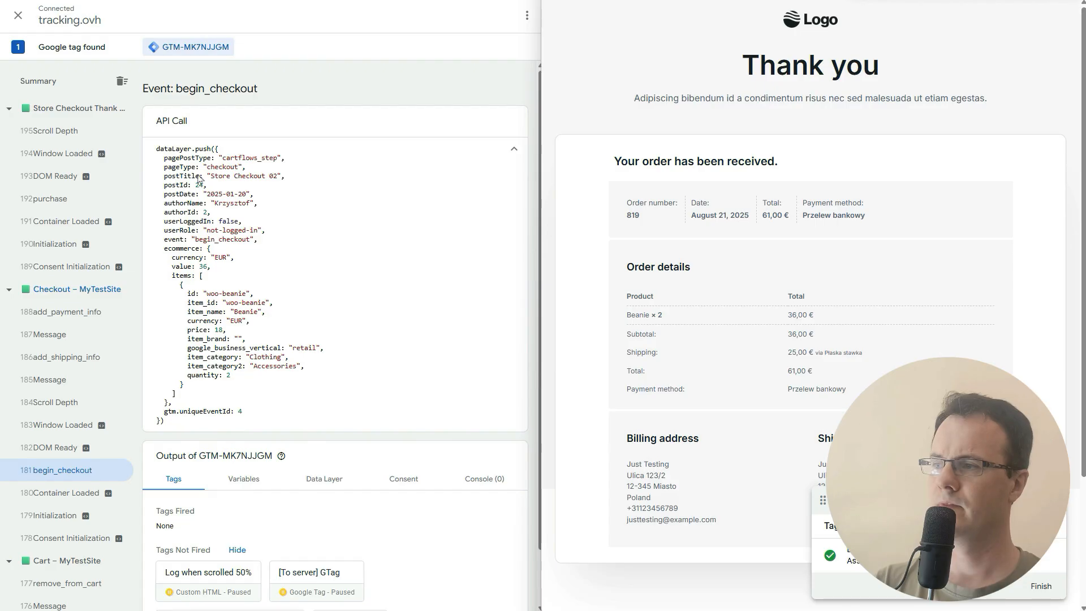
left_click(85, 204)
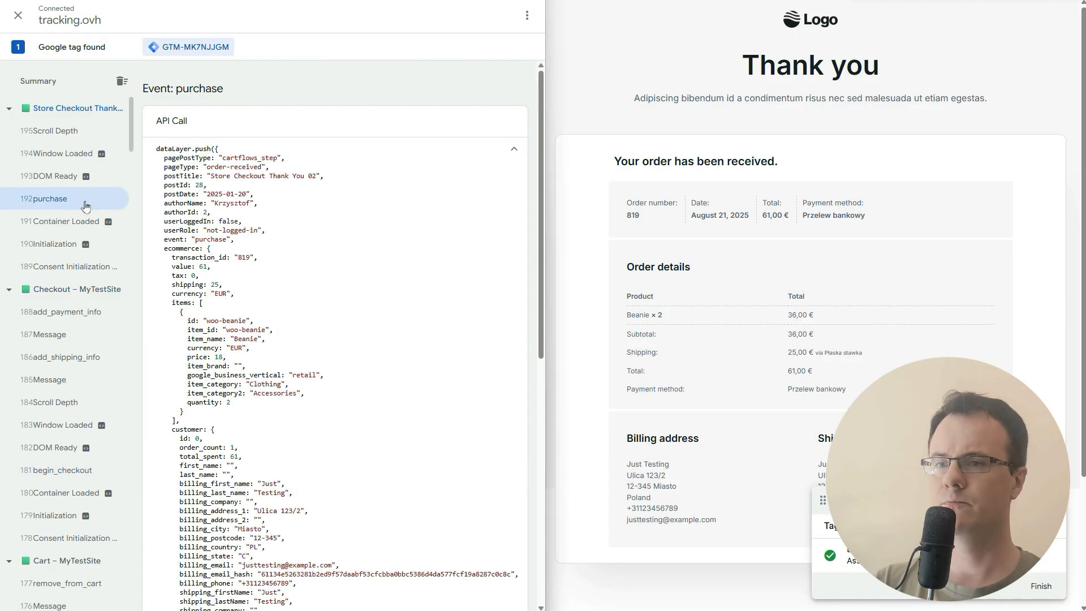
scroll(402, 300, "down", 2)
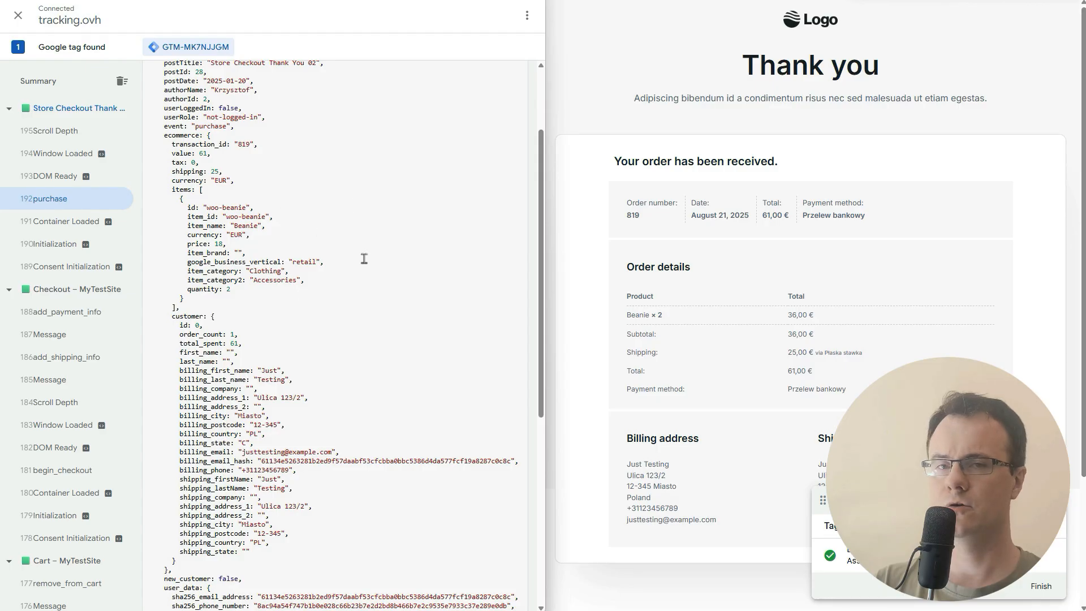
scroll(346, 285, "down", 3)
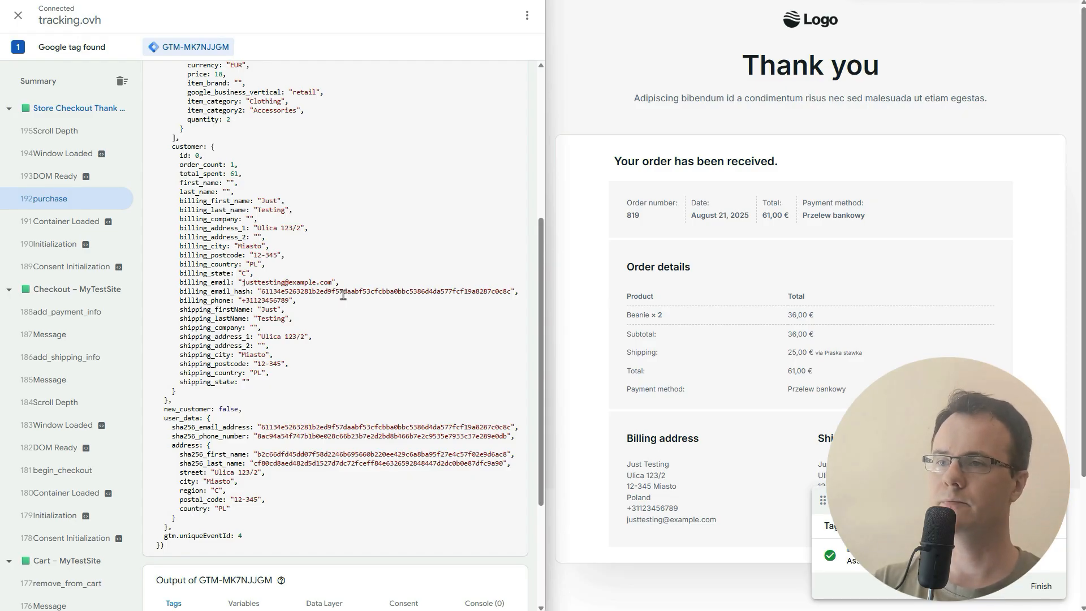
scroll(343, 295, "up", 5)
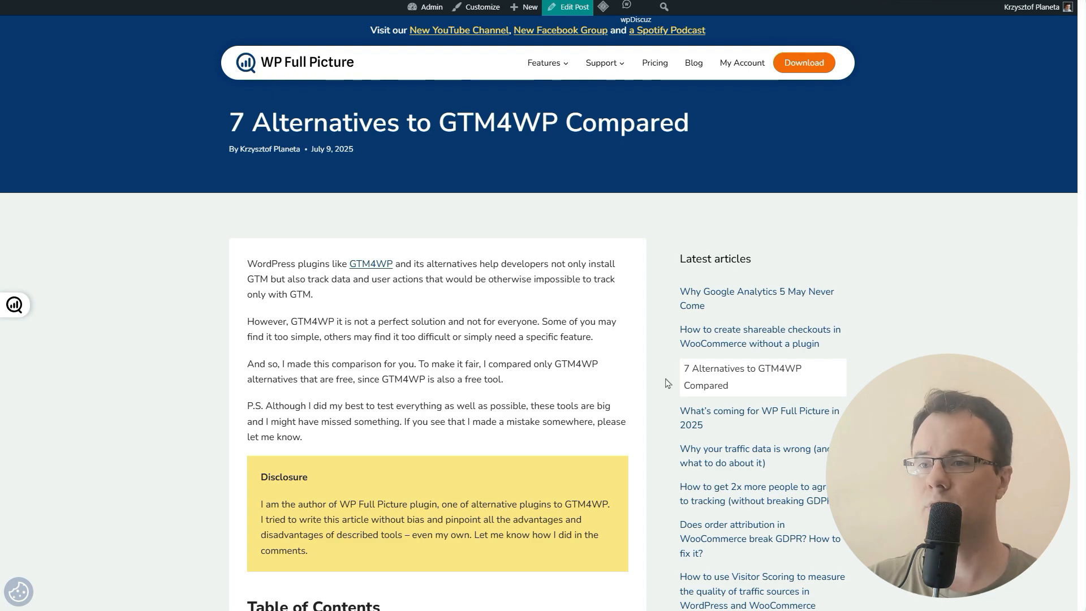
Step: Look through the "7 Alternatives to GTM4WP Compared" article, covering the comparison methodology, GTM4WP and PixelYourSite sections
scroll(667, 383, "down", 7)
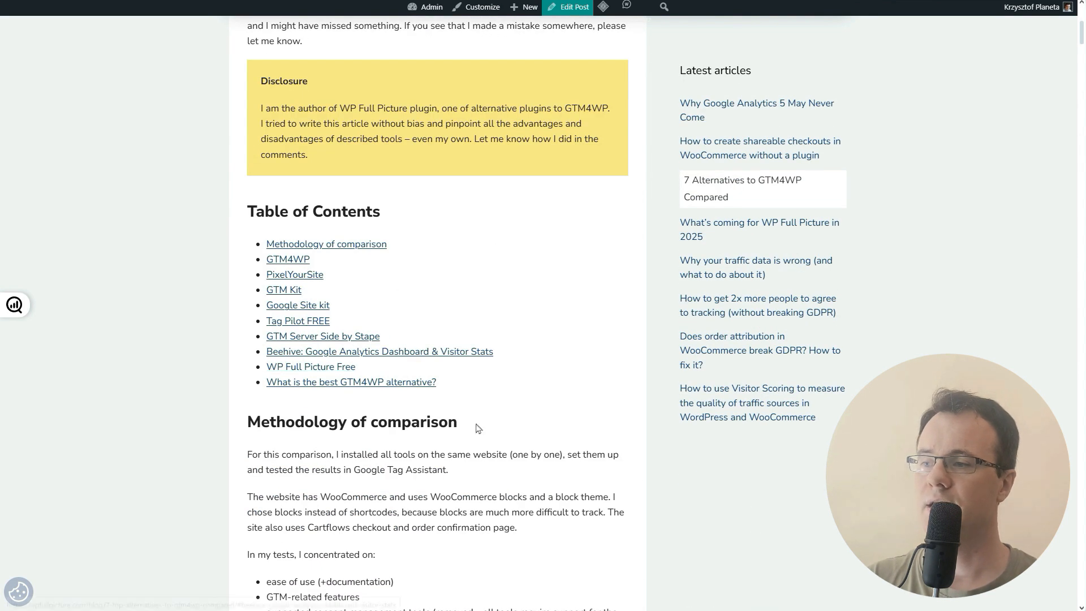
scroll(640, 408, "down", 4)
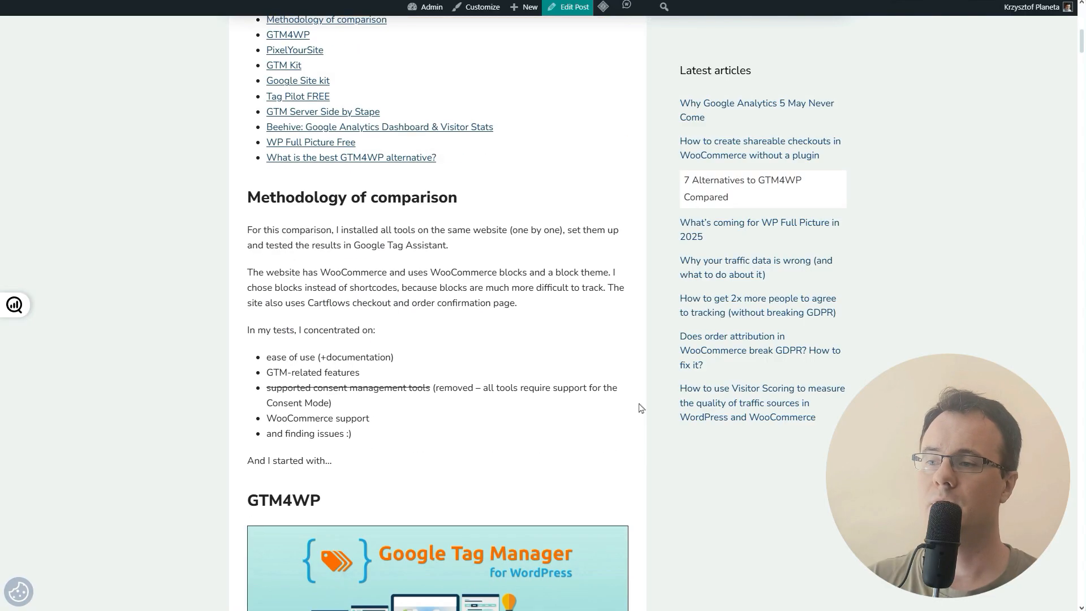
scroll(641, 408, "down", 20)
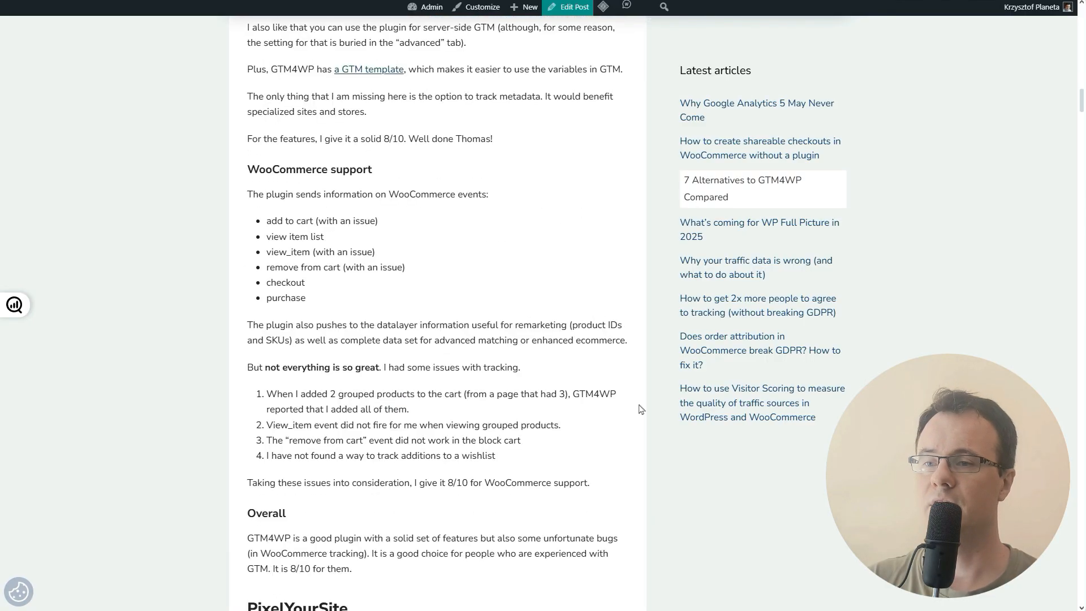
scroll(641, 408, "down", 20)
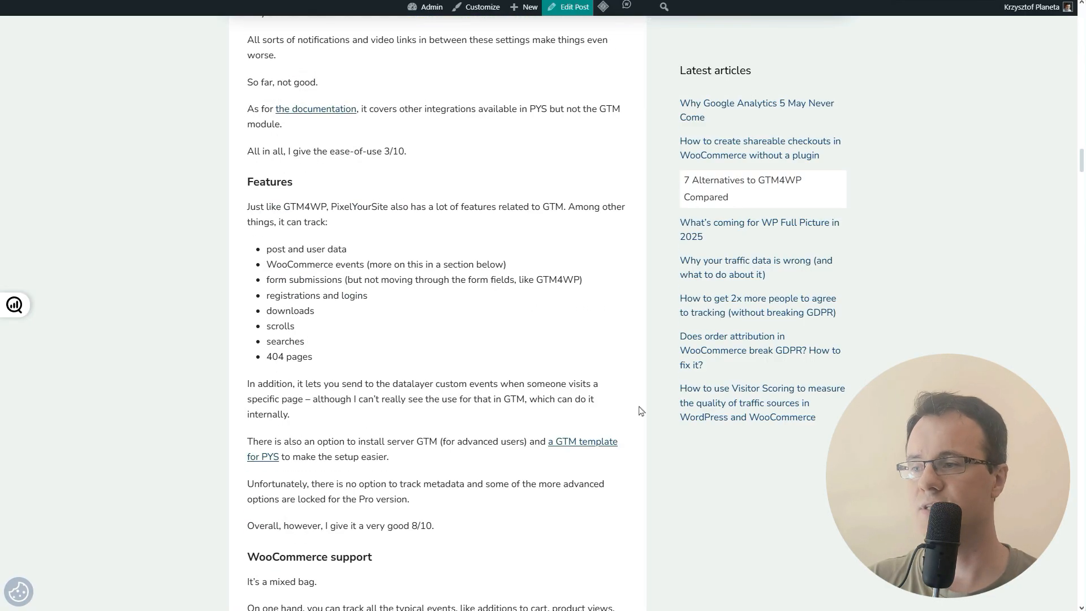